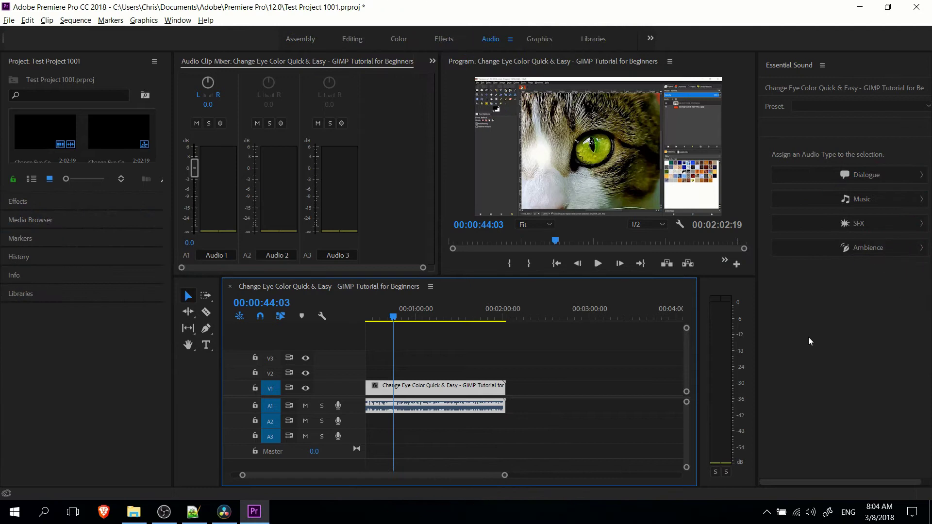
# Switch from Premiere Pro over to DaVinci Resolve's editing view
pyautogui.hotkey('alt', 'Tab')
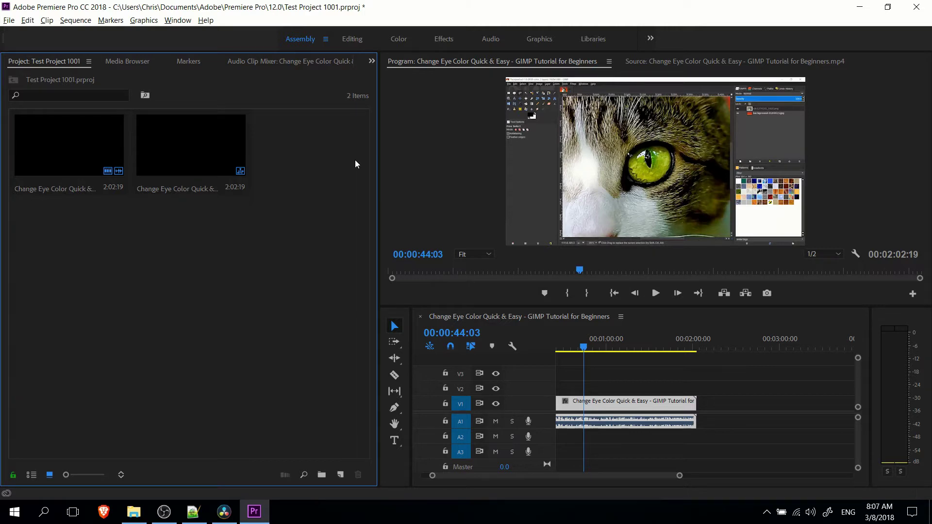
pyautogui.click(224, 512)
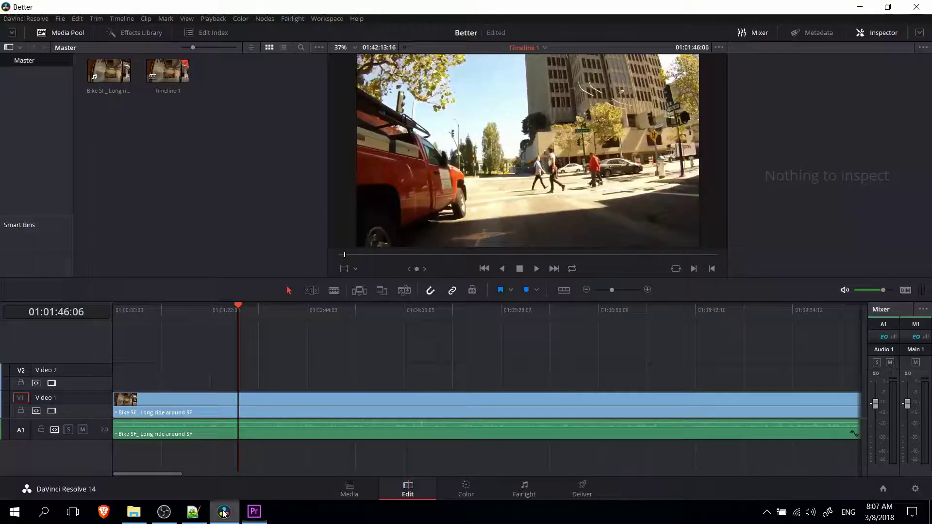
pyautogui.click(269, 518)
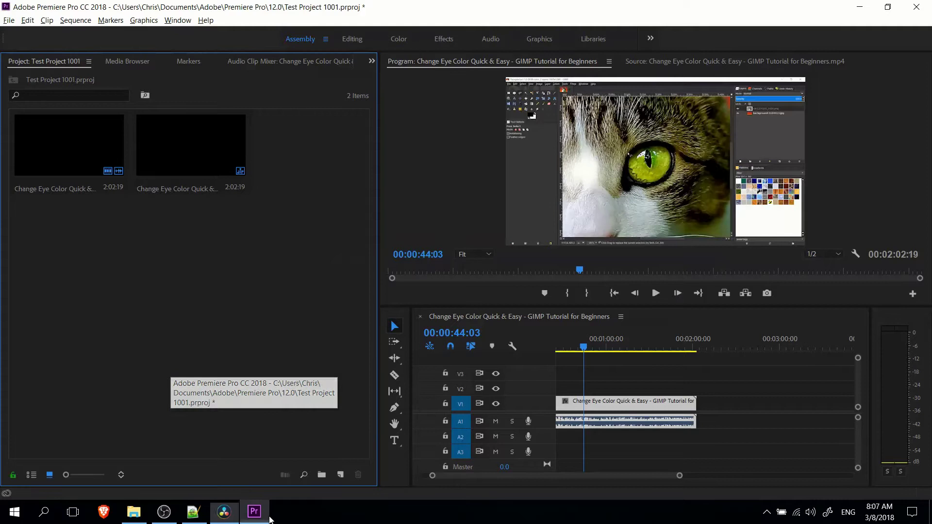
pyautogui.click(227, 516)
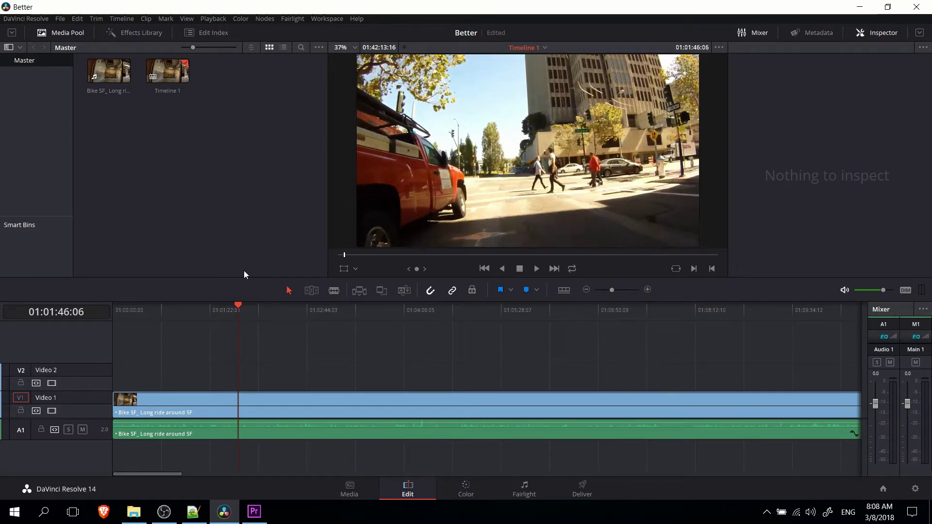
pyautogui.hotkey('alt', 'Tab')
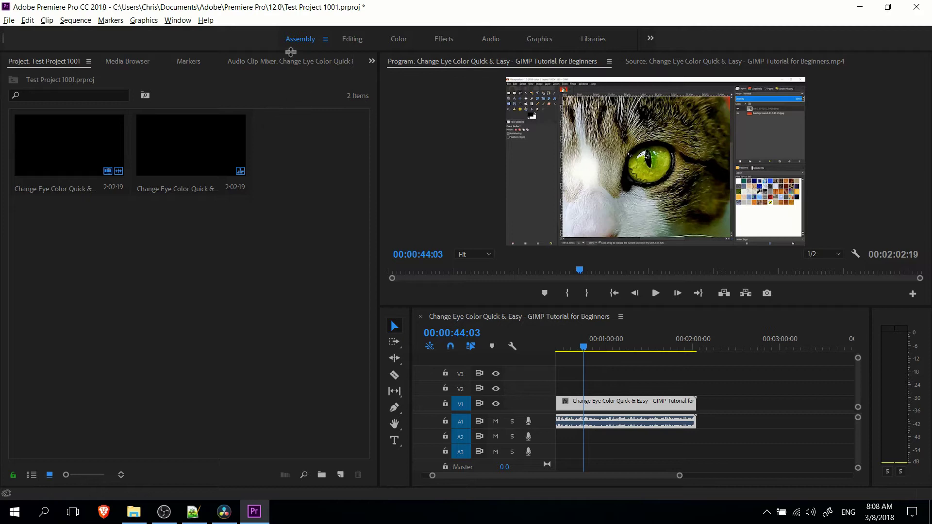
# Show DaVinci Resolve's Media page with media storage and the Master bin, then return to Premiere Pro
pyautogui.click(229, 512)
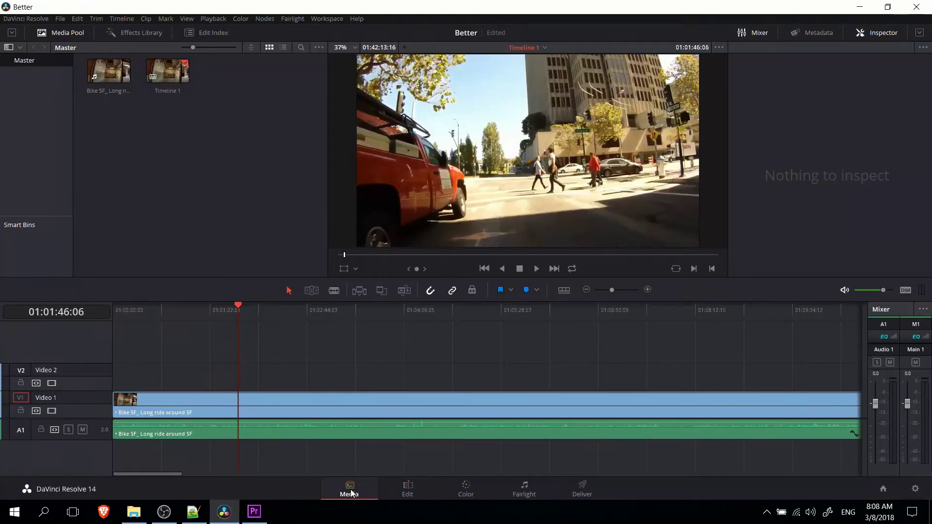
pyautogui.click(351, 488)
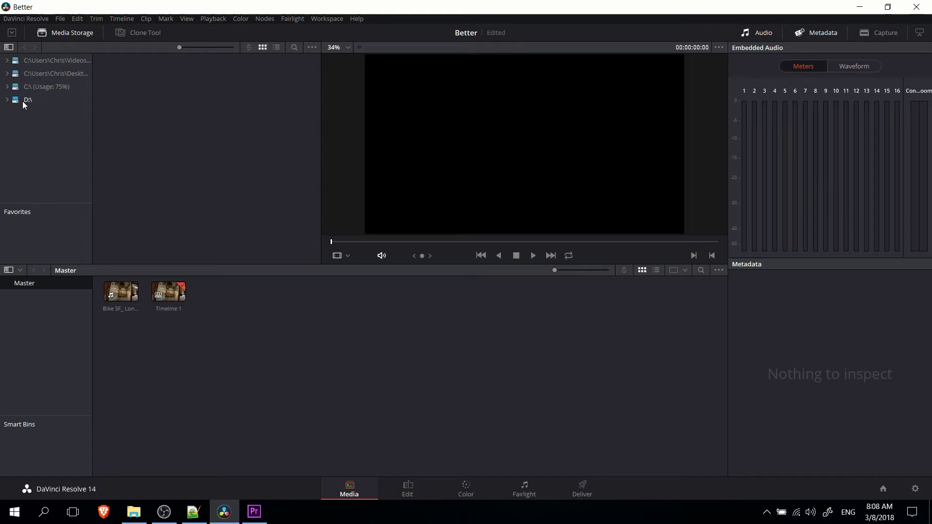
pyautogui.click(249, 518)
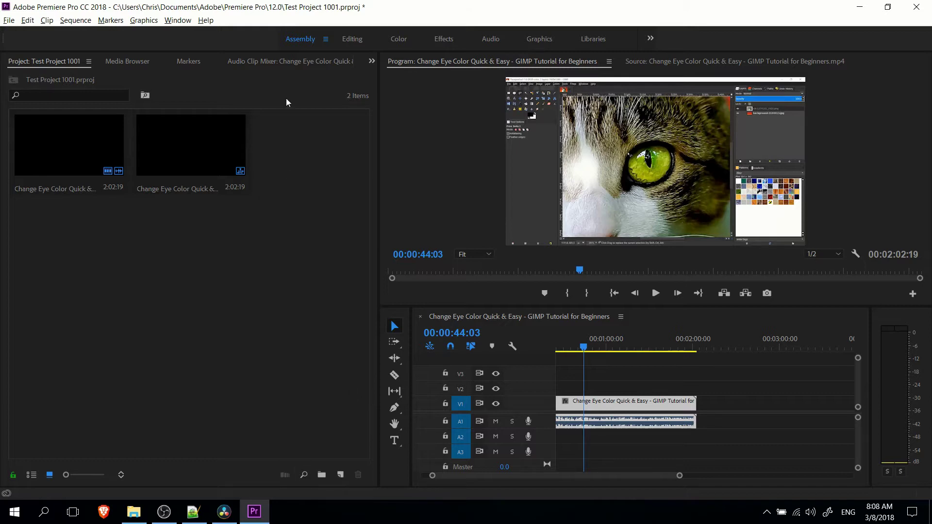
# Rearrange Premiere Pro's panels into the Editing workspace, with the Source monitor and Media Browser
pyautogui.click(352, 39)
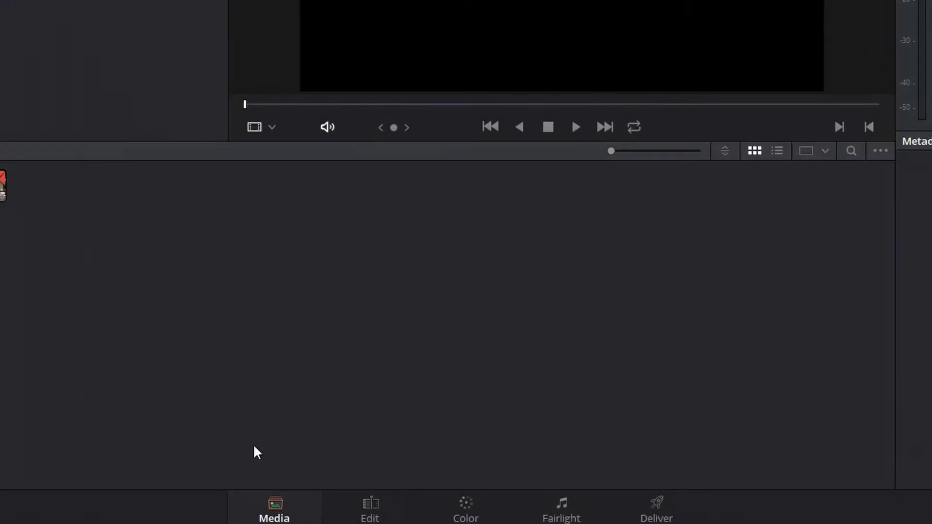
# Bring DaVinci Resolve back to its Edit page
pyautogui.click(357, 514)
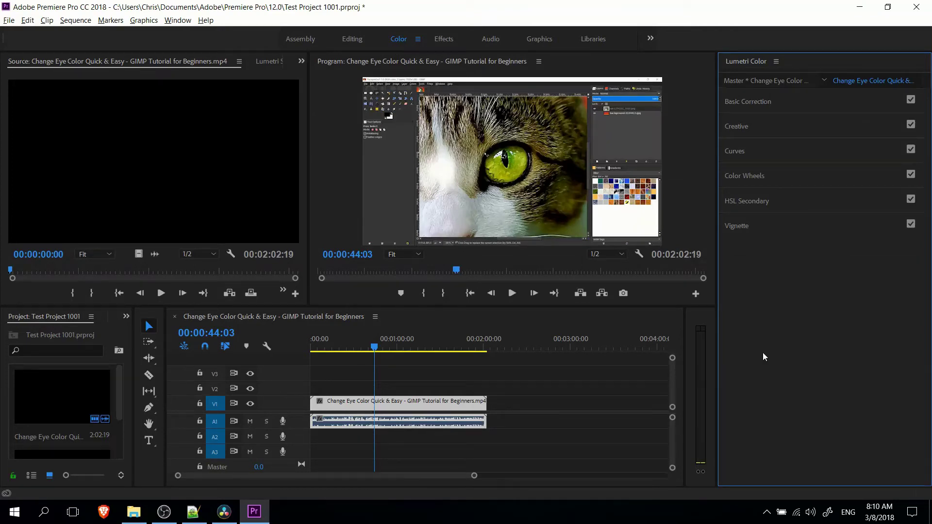
# Expand Lumetri Color's Basic Correction and Color Wheels to show Shadows, Midtones and Highlights wheels
pyautogui.click(759, 103)
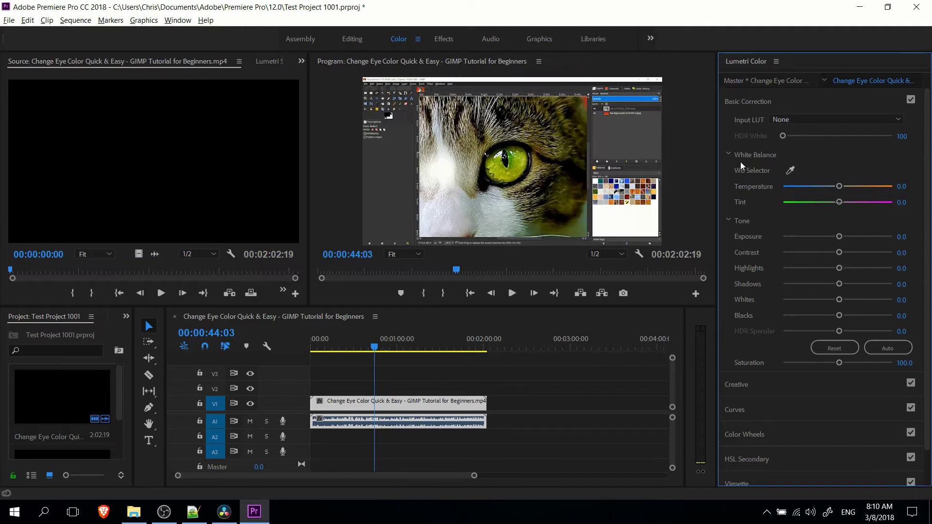
pyautogui.scroll(-4, 744, 195)
pyautogui.click(746, 249)
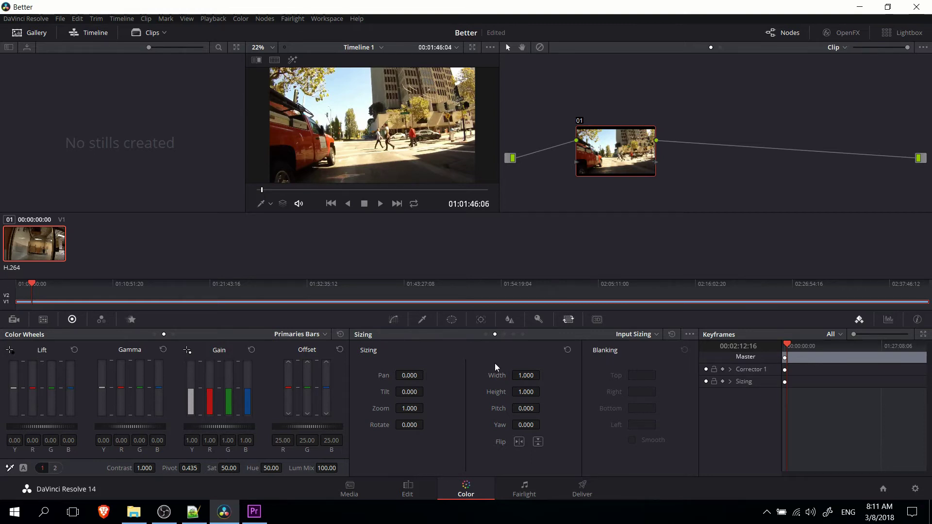
# Show the Linear, Circle, Polygon, Curve and Gradient window shapes in Resolve, then return to Premiere Pro
pyautogui.click(458, 323)
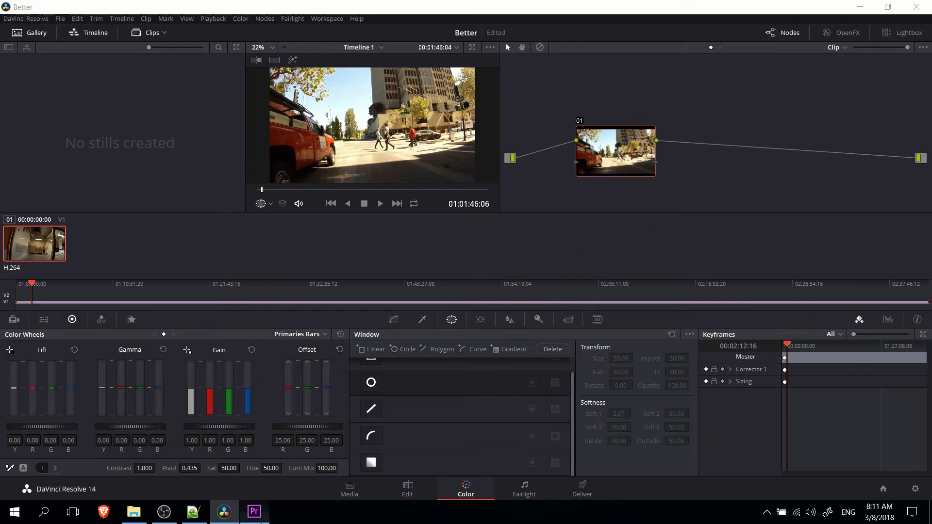
pyautogui.click(254, 512)
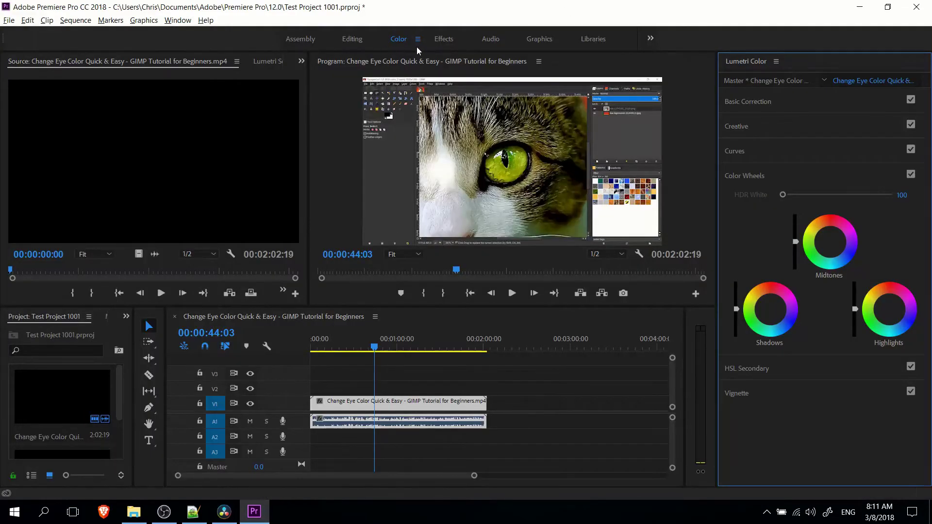
# Switch Premiere Pro to the Effects workspace and open the Effects panel with Shift+7
pyautogui.click(441, 39)
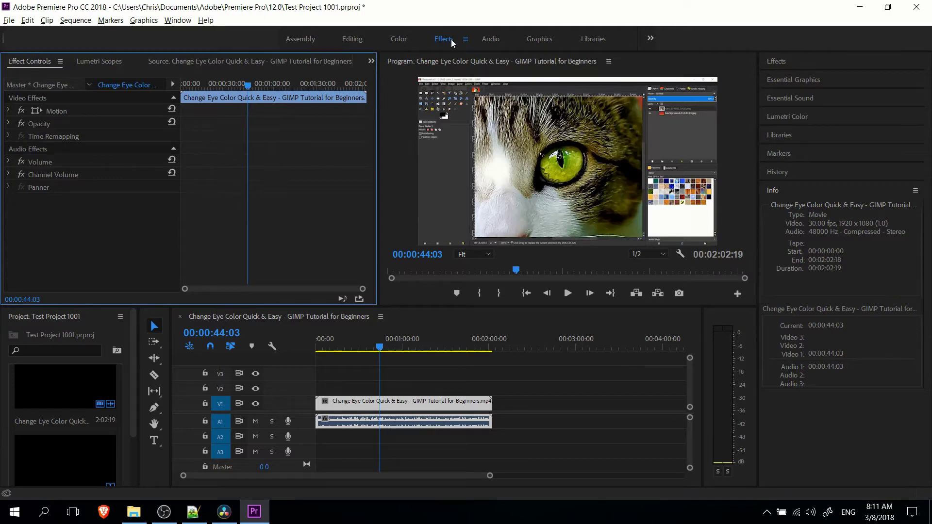
pyautogui.hotkey('shift', '7')
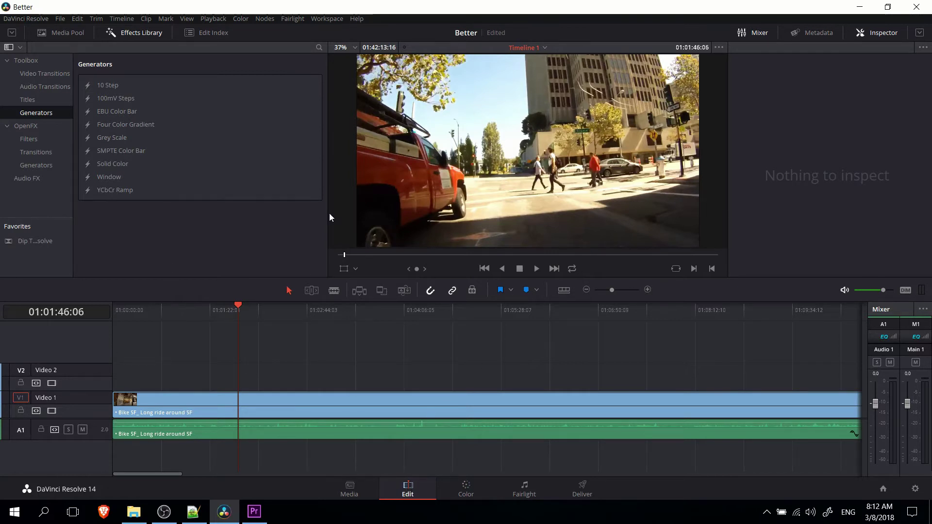
# Browse the video transitions list in Resolve's Effects Library
pyautogui.click(32, 71)
pyautogui.scroll(-10, 128, 112)
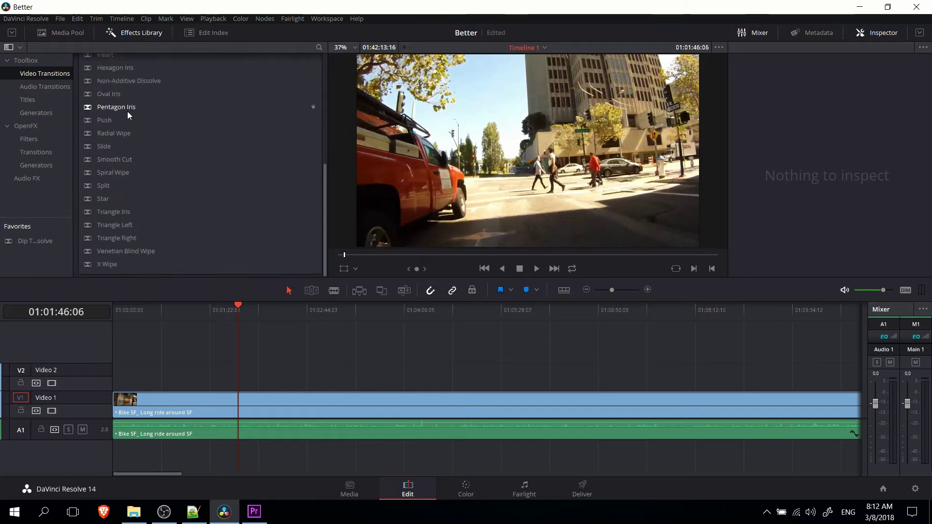
pyautogui.scroll(10, 127, 112)
pyautogui.scroll(-10, 127, 112)
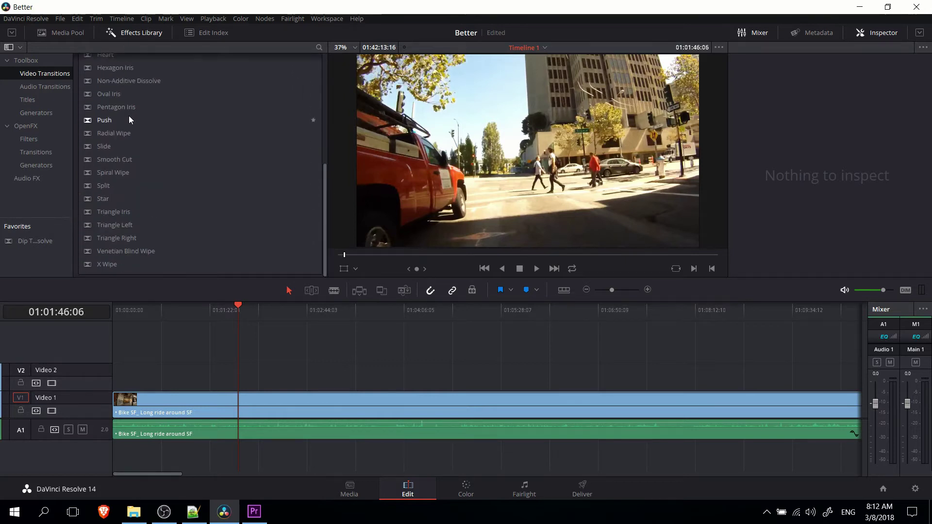
# Open the Generators list and scroll down to the Audio FX VST plugins like ReaComp and ReaEQ
pyautogui.click(53, 112)
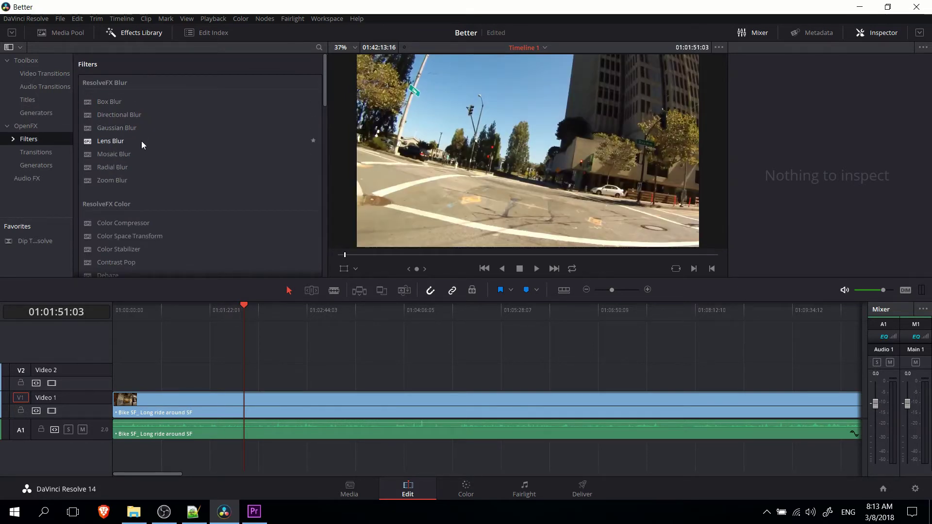
pyautogui.scroll(-12, 144, 118)
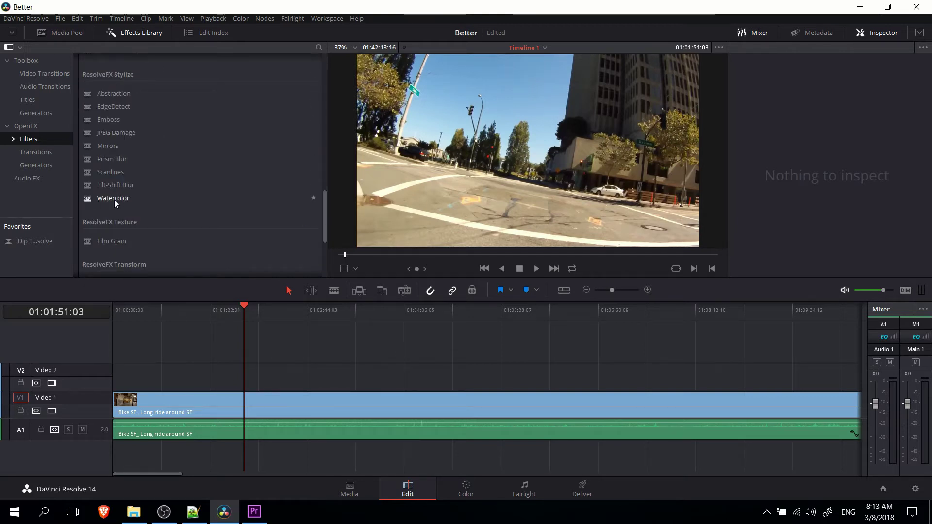
pyautogui.scroll(-5, 113, 201)
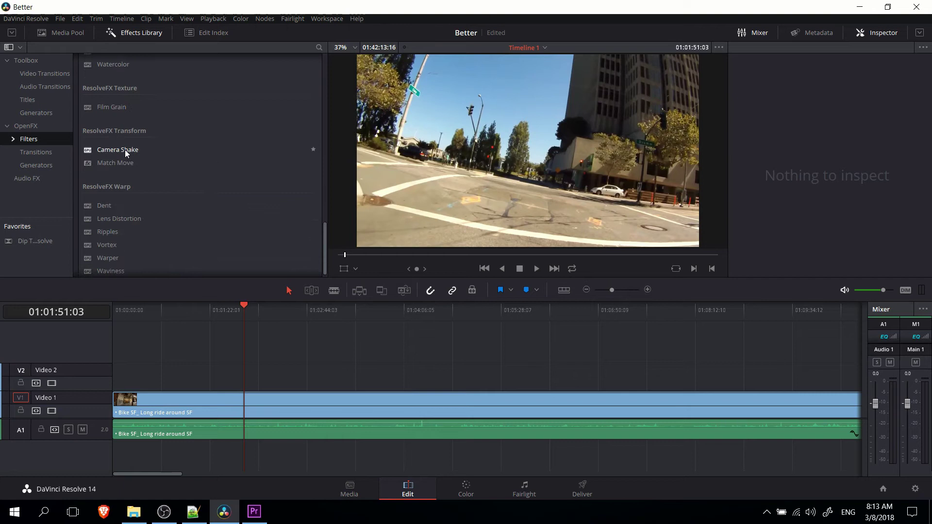
pyautogui.scroll(-1, 126, 160)
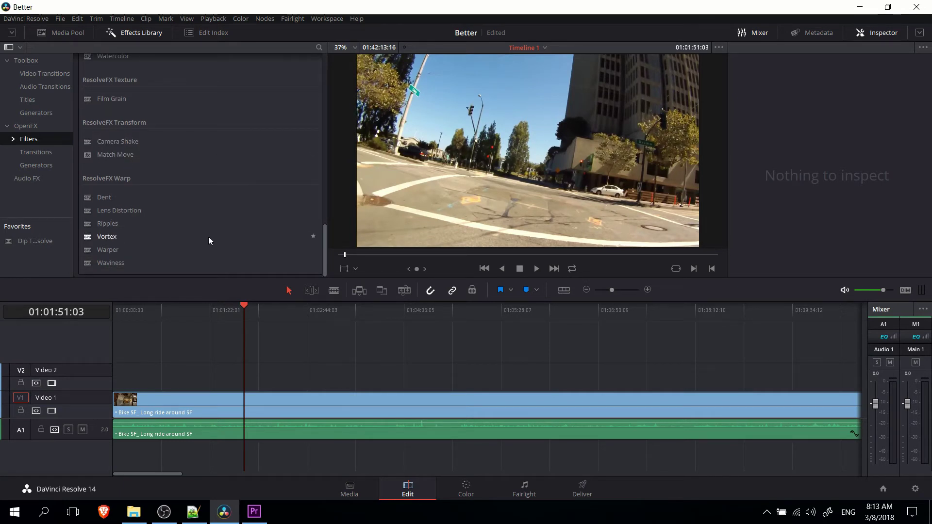
pyautogui.scroll(10, 213, 233)
pyautogui.scroll(5, 217, 235)
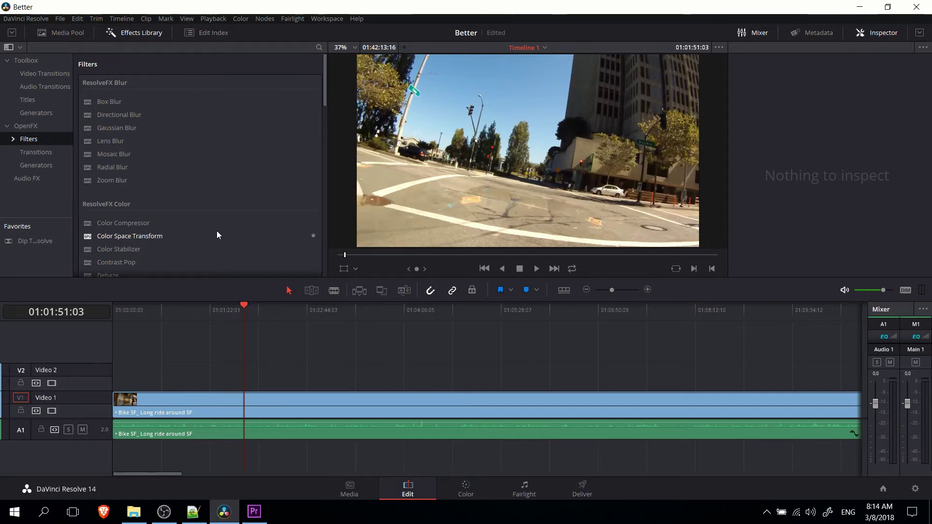
pyautogui.scroll(-3, 204, 233)
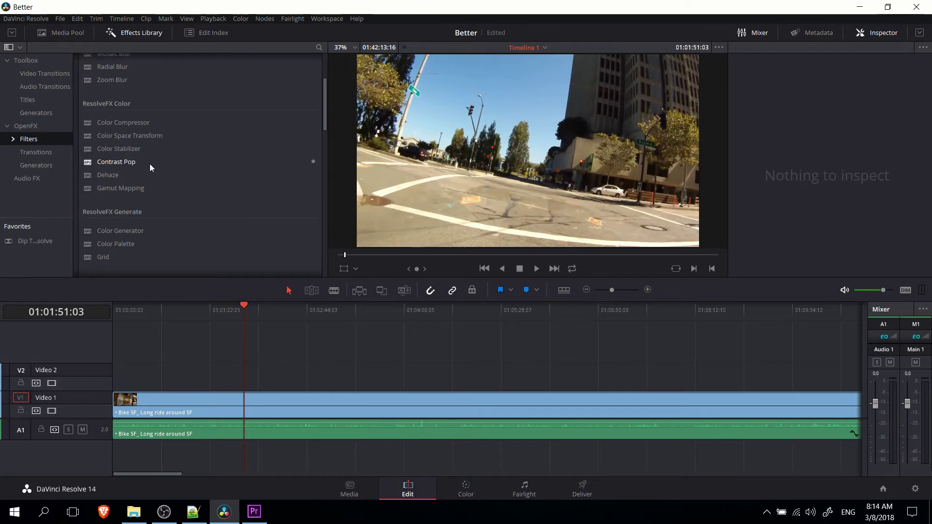
pyautogui.scroll(-10, 150, 170)
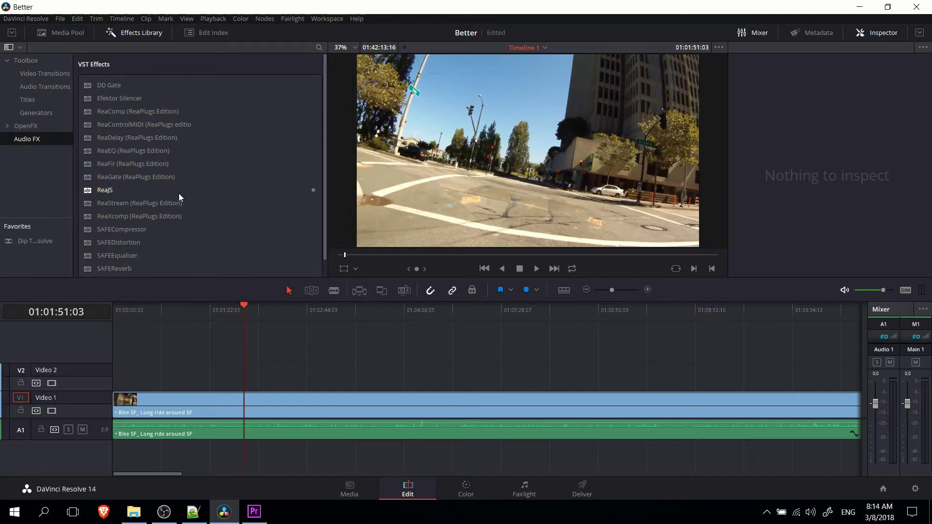
pyautogui.click(58, 87)
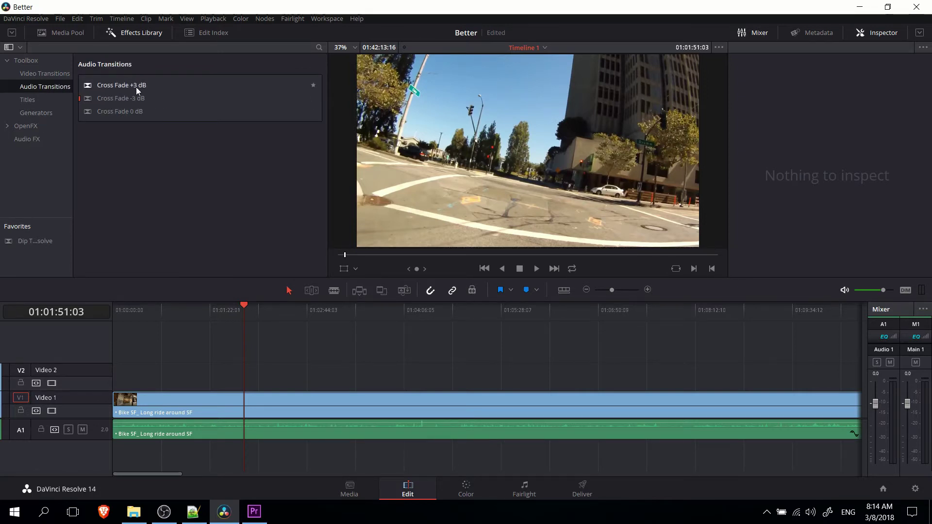
pyautogui.click(22, 140)
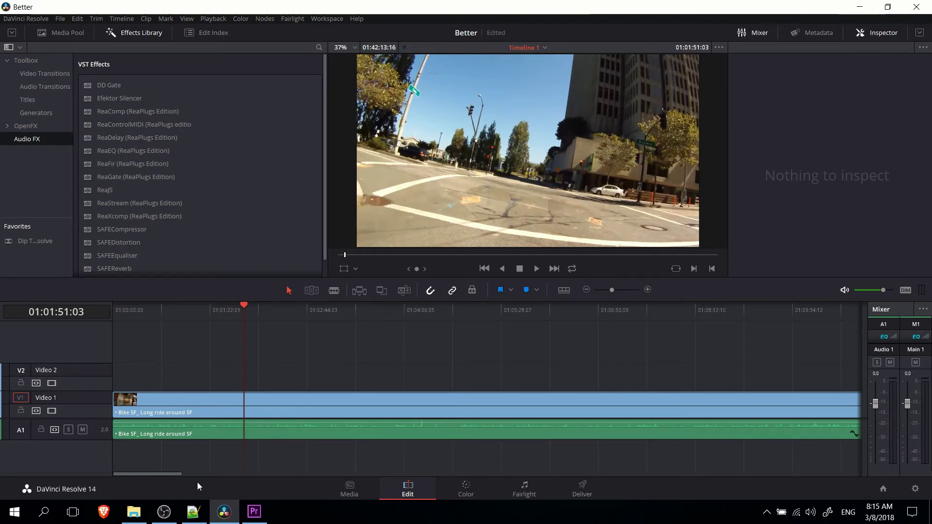
pyautogui.click(254, 511)
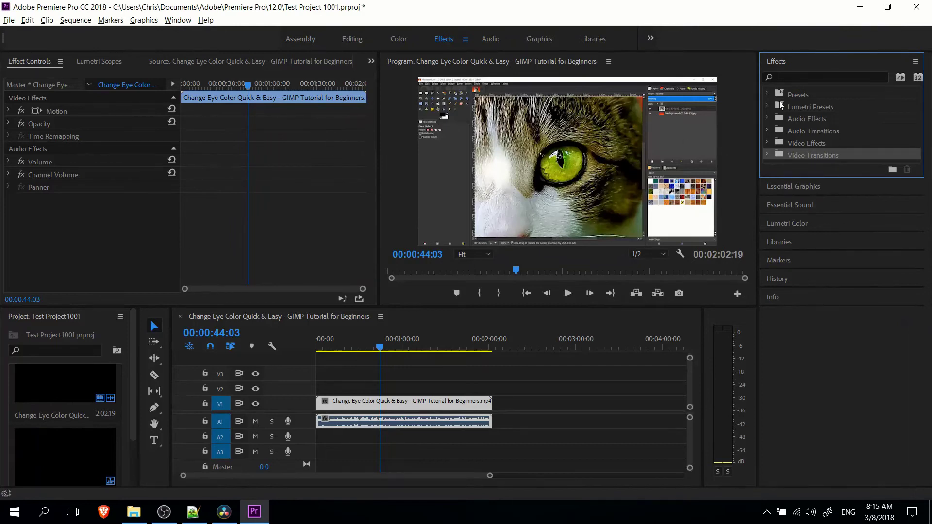
pyautogui.click(768, 119)
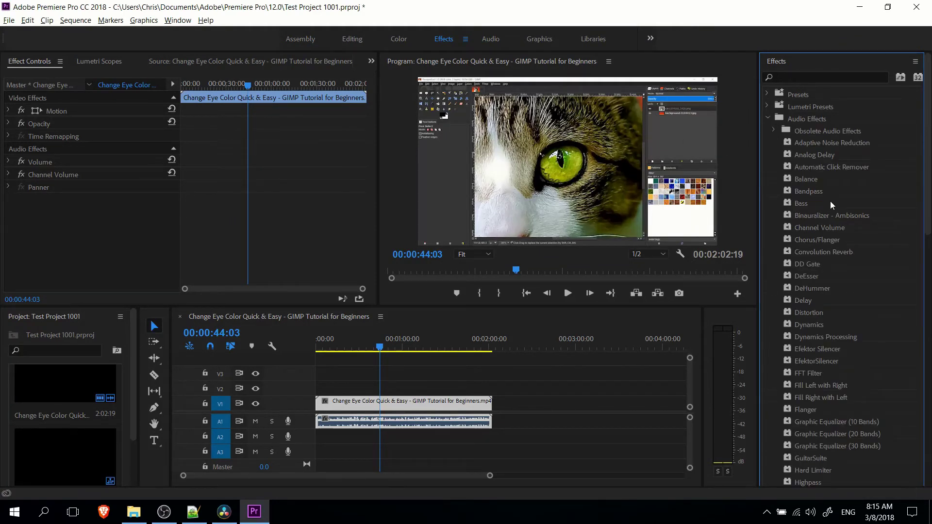
pyautogui.scroll(-15, 830, 203)
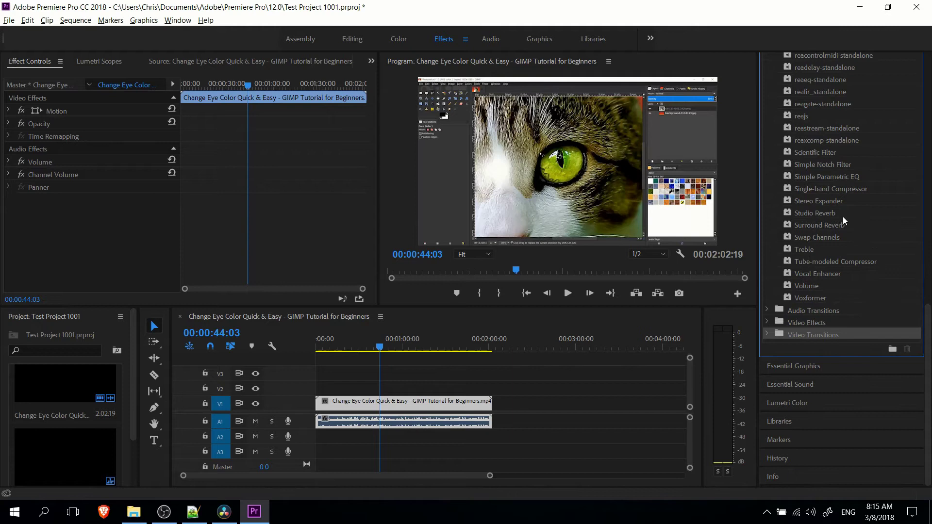
pyautogui.click(766, 334)
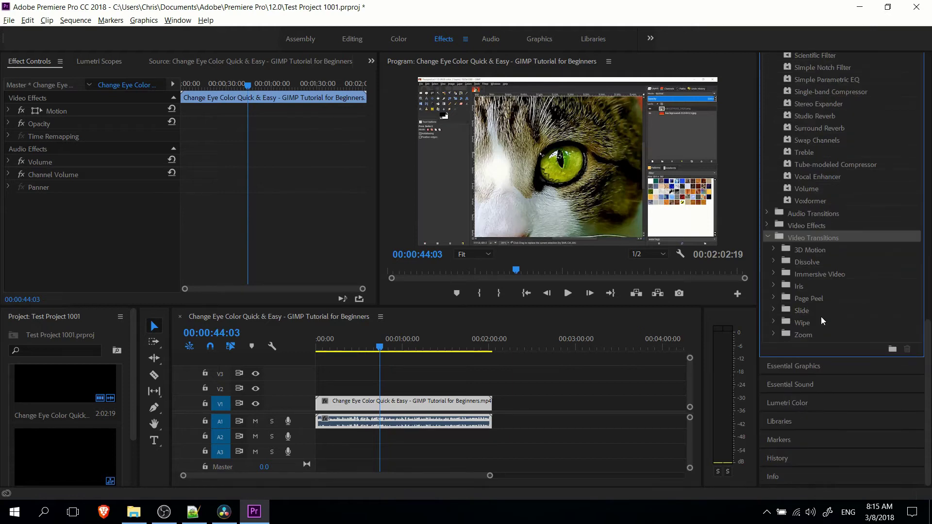
pyautogui.click(772, 225)
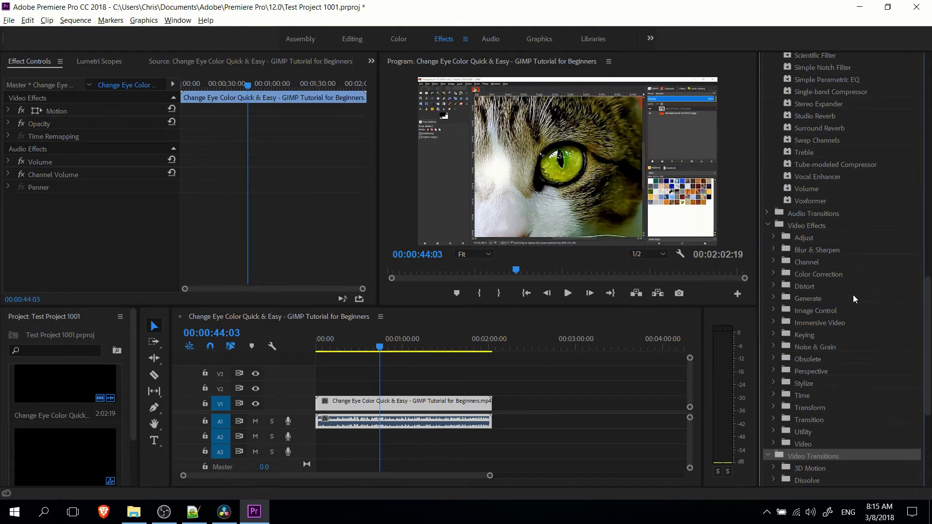
pyautogui.click(775, 274)
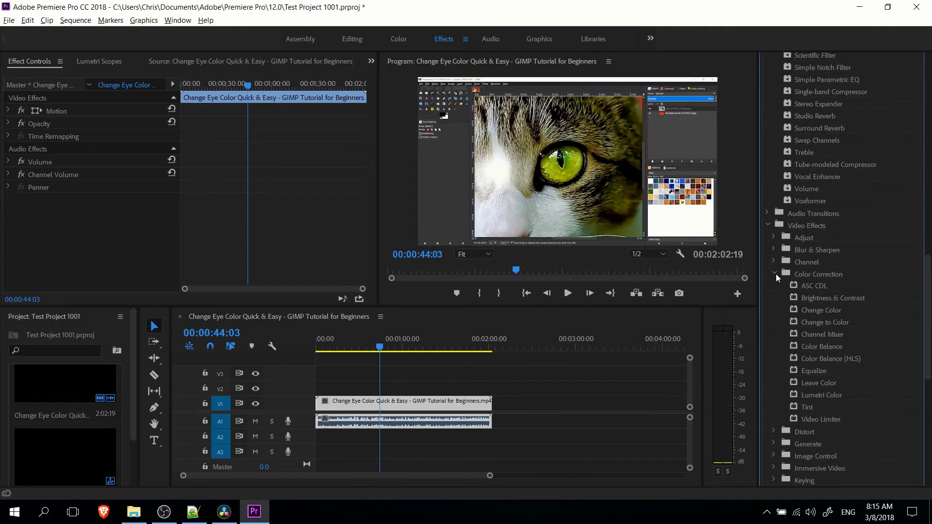
pyautogui.click(775, 274)
pyautogui.click(769, 227)
pyautogui.scroll(5, 830, 262)
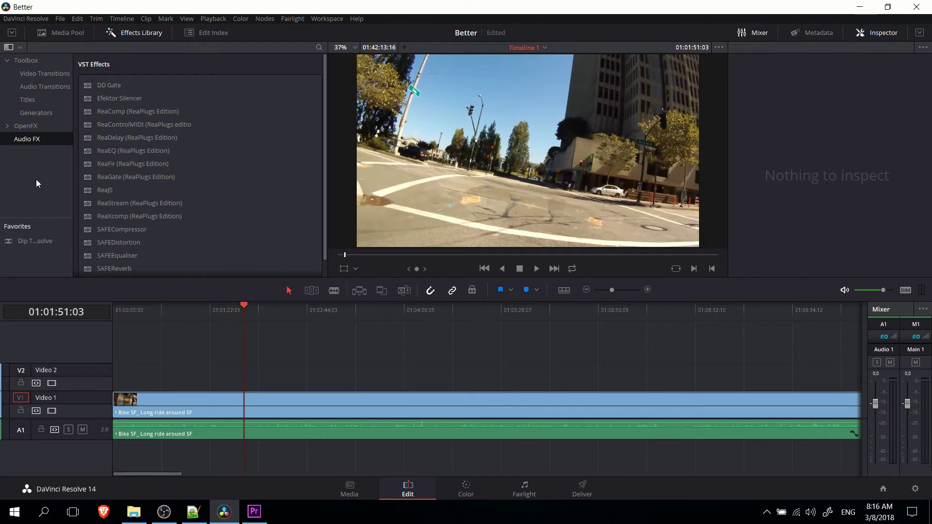
# Switch from DaVinci Resolve over to the Premiere Pro window
pyautogui.hotkey('alt', 'Tab')
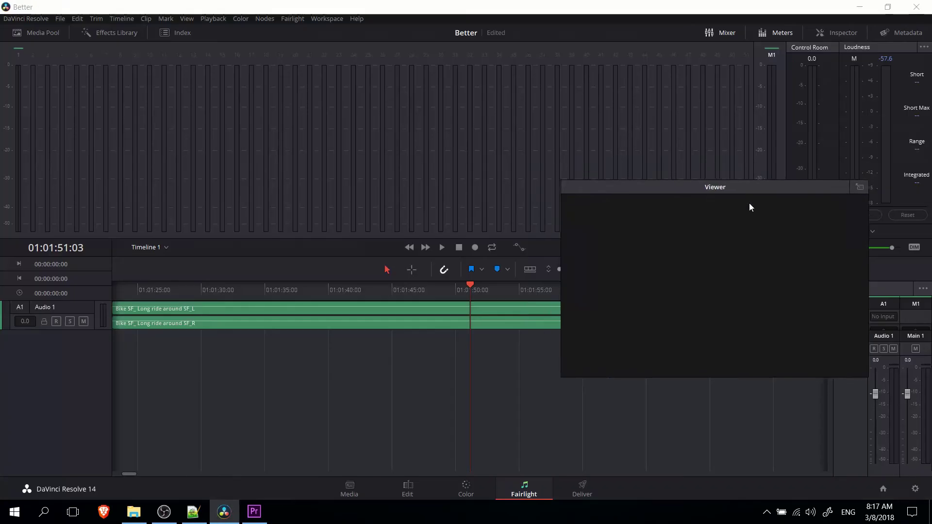
# Move Resolve's floating Viewer aside to reveal the Fairlight mixer's EQ and Dynamics for Audio 1
pyautogui.moveTo(749, 203); pyautogui.dragTo(794, 289)
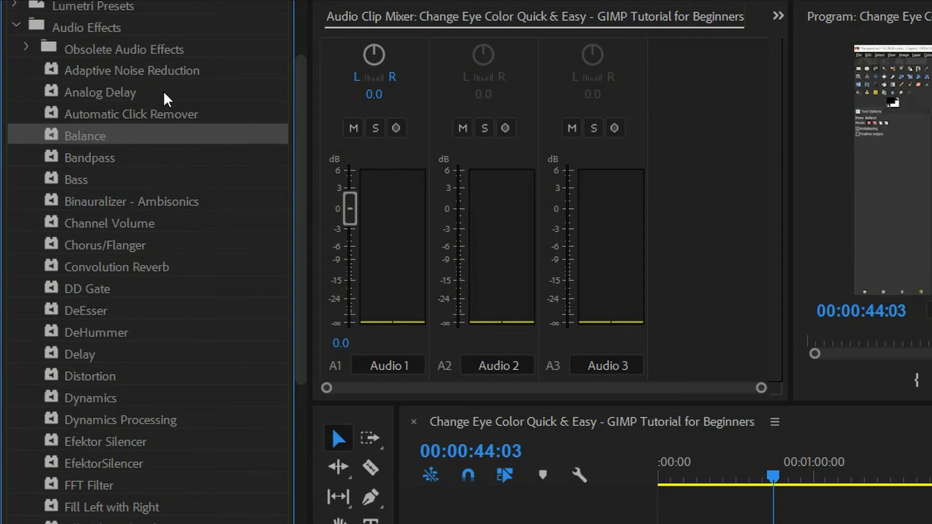
# Open the Dynamics audio effect's Clip Fx Editor and save the project
pyautogui.click(146, 399)
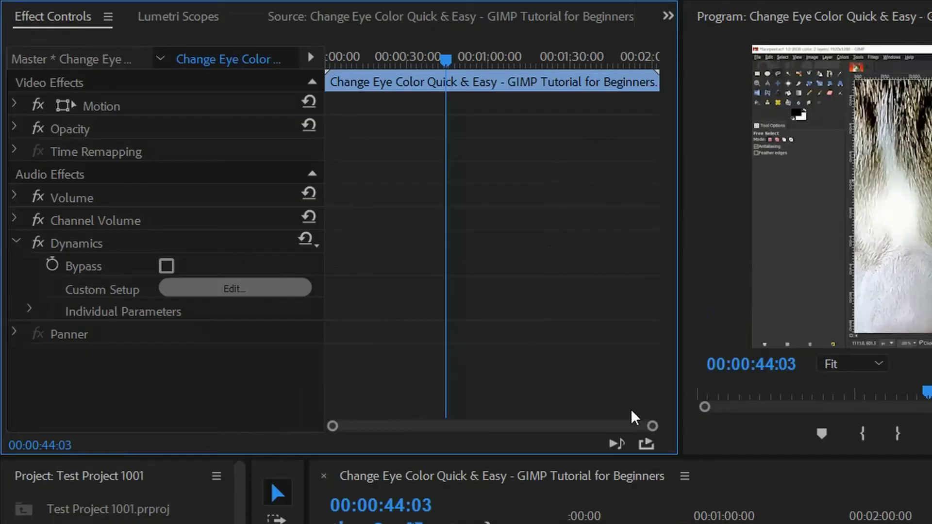
pyautogui.click(235, 289)
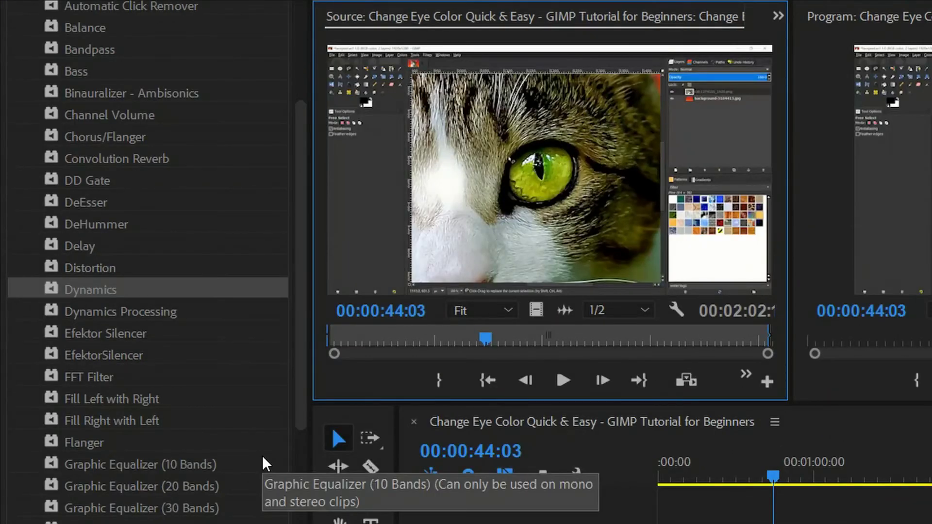
pyautogui.scroll(4, 261, 465)
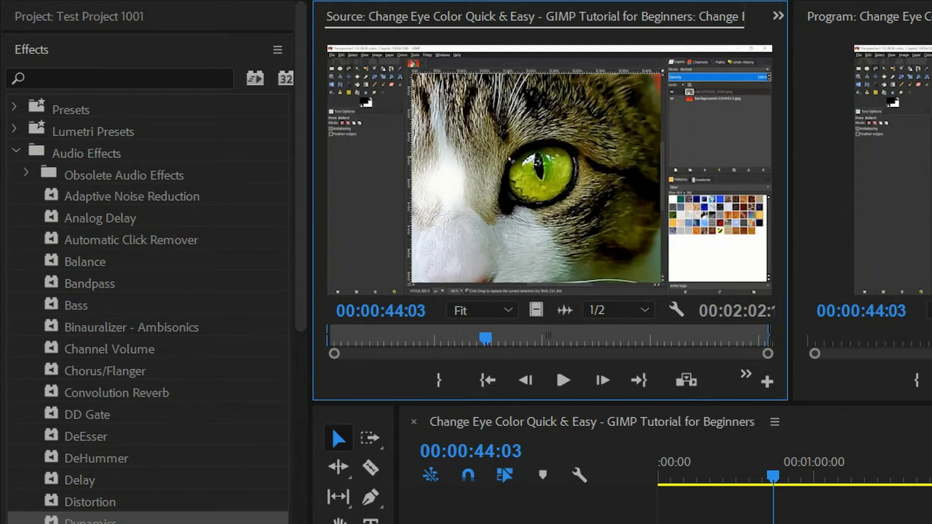
pyautogui.hotkey('ctrl', 's')
# Browse Audio Effects, pointing out Analog Delay, Adaptive Noise Reduction, Chorus/Flanger and DeEsser
pyautogui.scroll(-15, 145, 330)
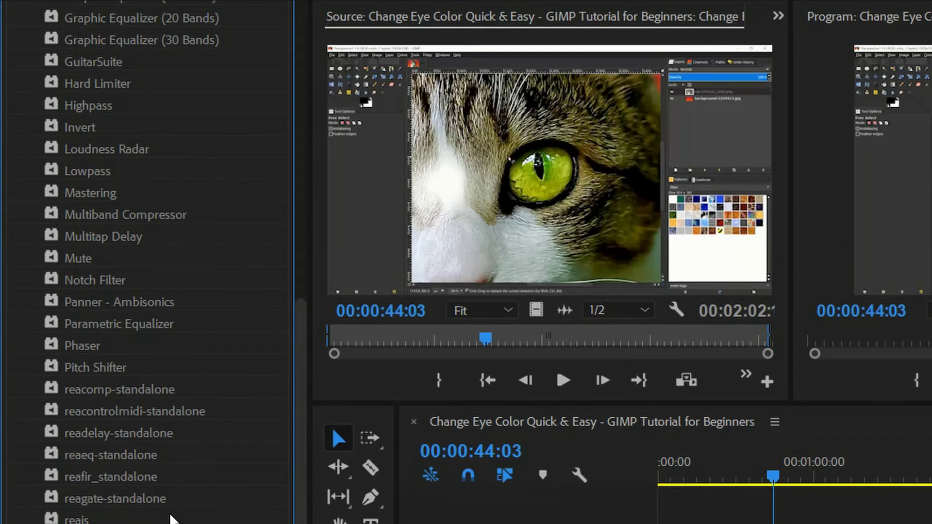
pyautogui.scroll(-4, 173, 520)
pyautogui.scroll(8, 173, 520)
pyautogui.scroll(8, 211, 447)
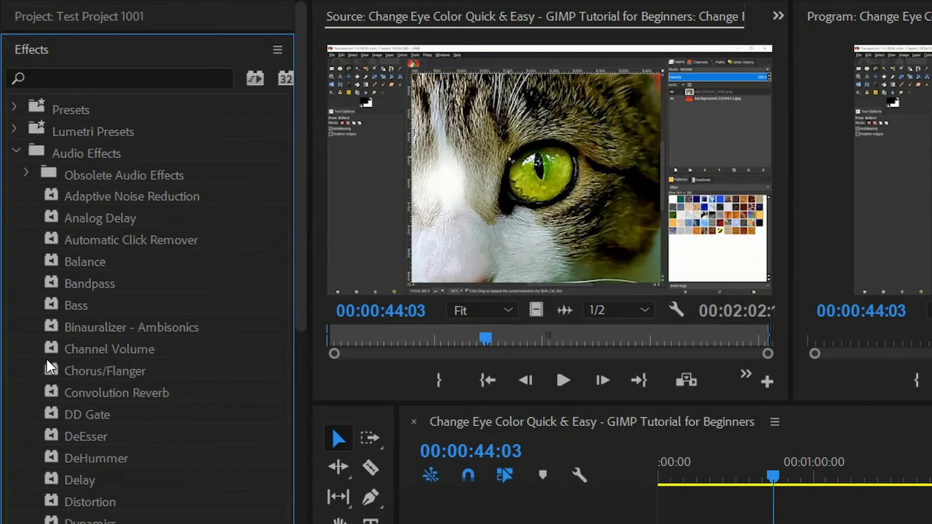
pyautogui.click(100, 216)
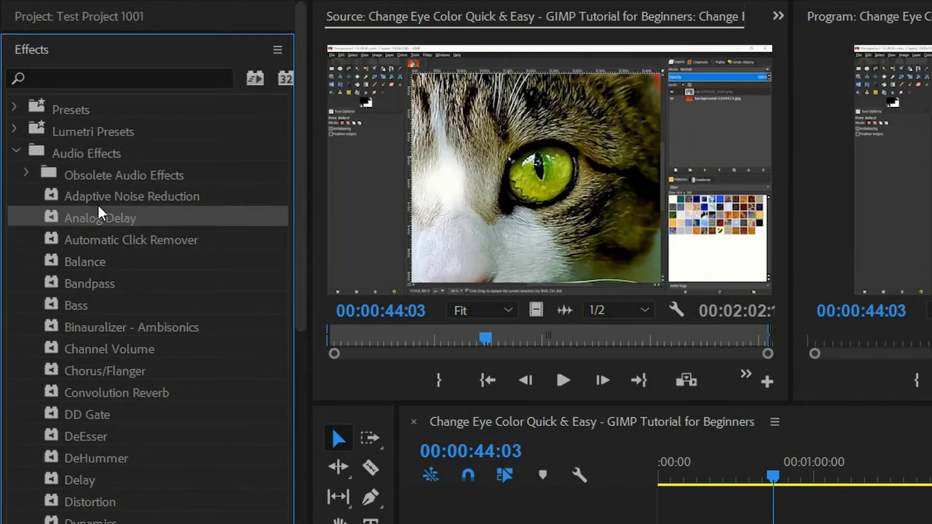
pyautogui.click(139, 201)
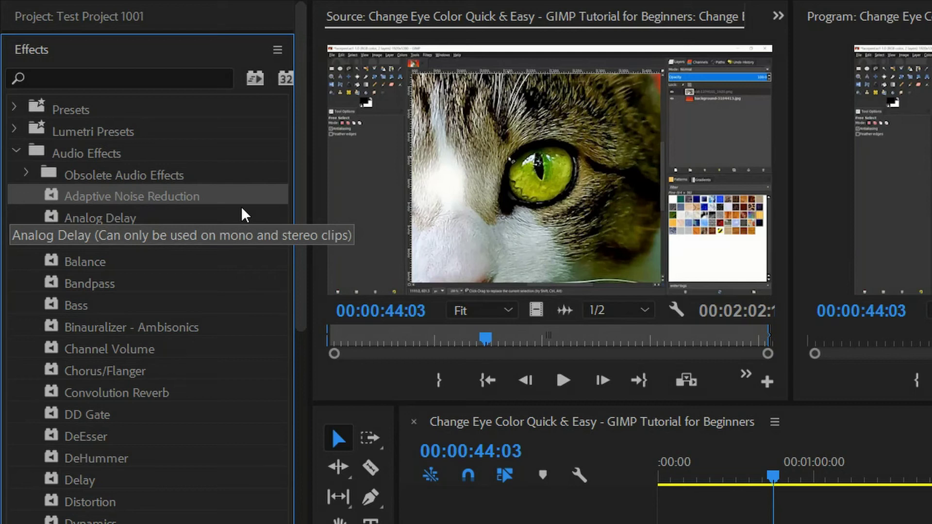
pyautogui.click(15, 371)
pyautogui.click(165, 436)
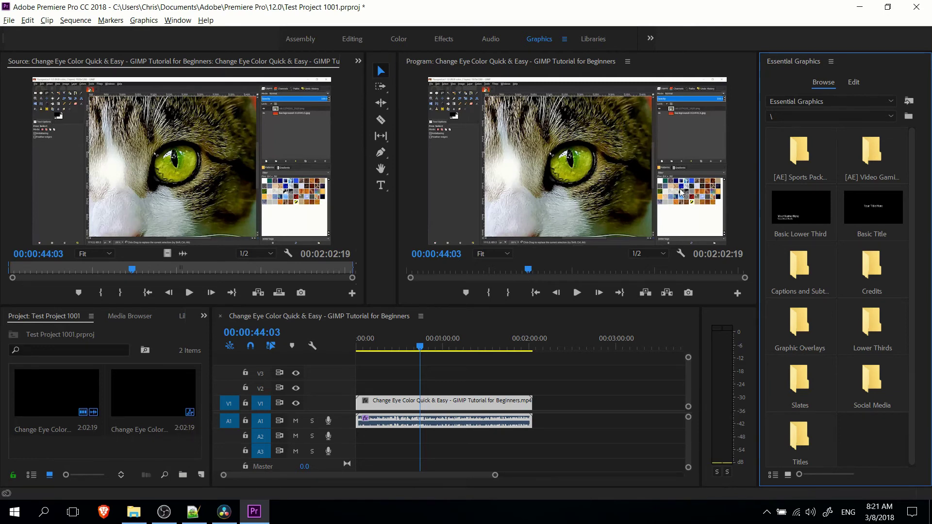
# Add the Classic Broadcast Caption template from Captions and Subtitles to V2 above the clip
pyautogui.doubleClick(801, 286)
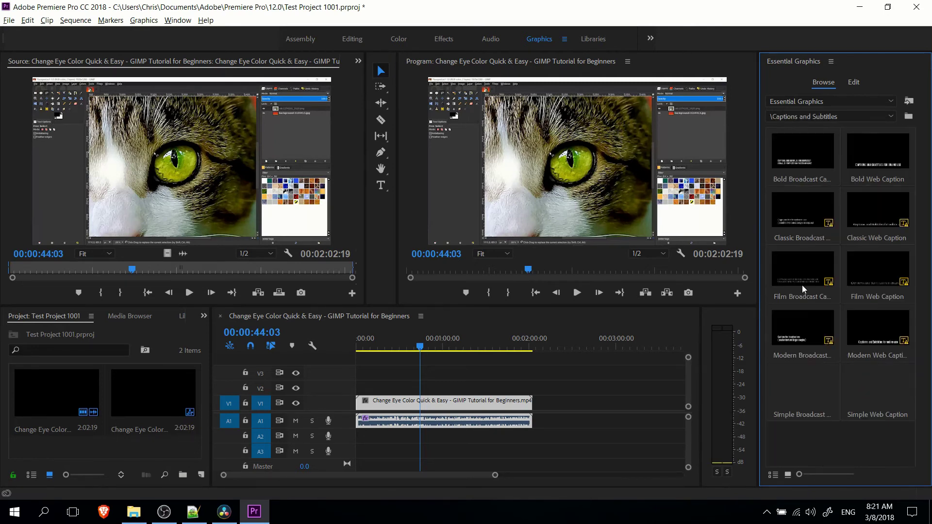
pyautogui.click(811, 219)
pyautogui.moveTo(407, 381); pyautogui.dragTo(414, 386)
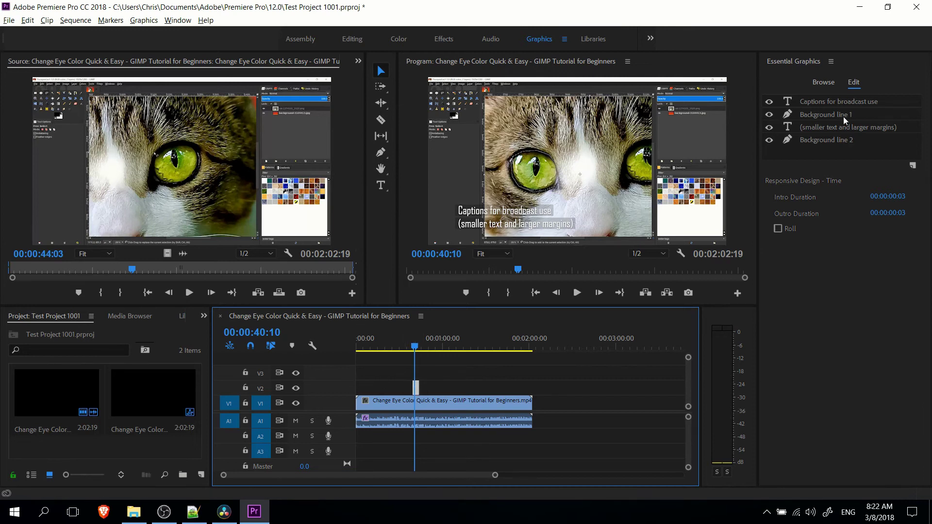
# Select the 'Captions for broadcast use' text layer and review its Essential Graphics settings unchanged
pyautogui.click(839, 101)
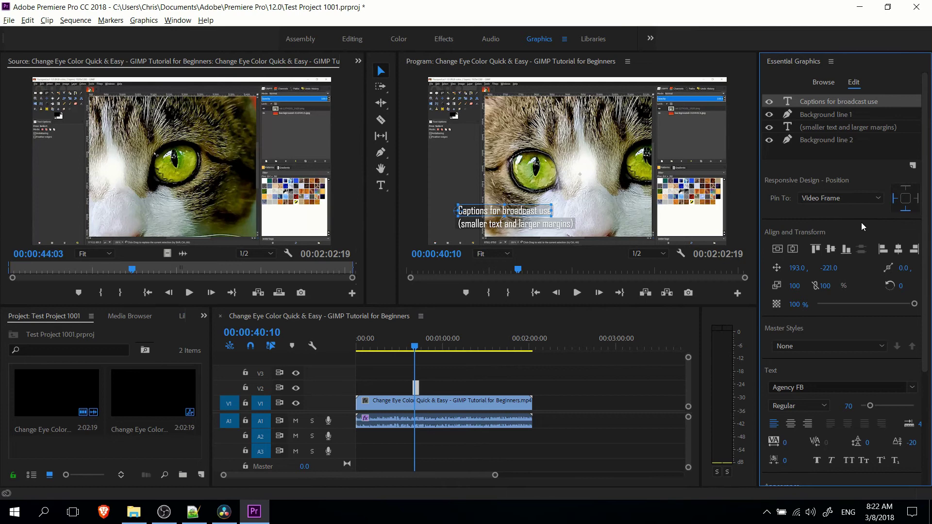
pyautogui.scroll(-1, 861, 222)
pyautogui.scroll(-1, 861, 222)
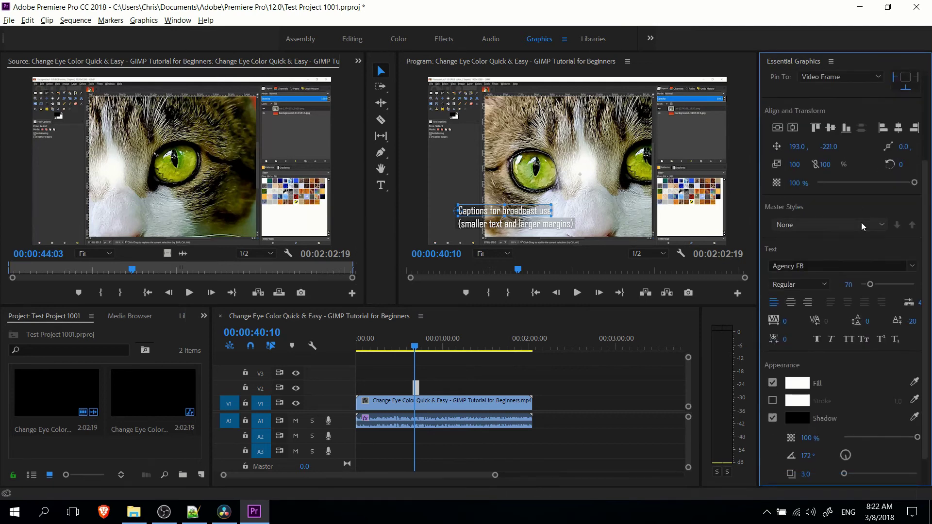
pyautogui.scroll(-1, 862, 222)
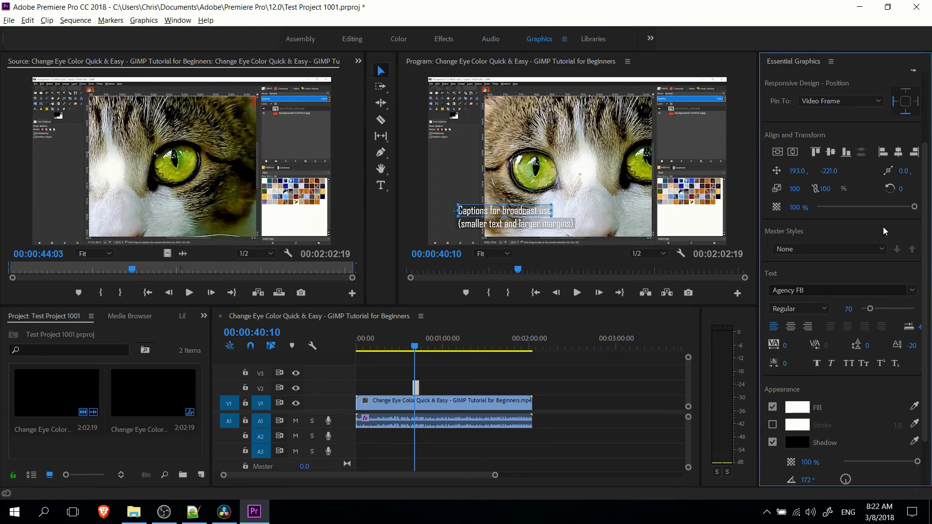
pyautogui.scroll(4, 883, 227)
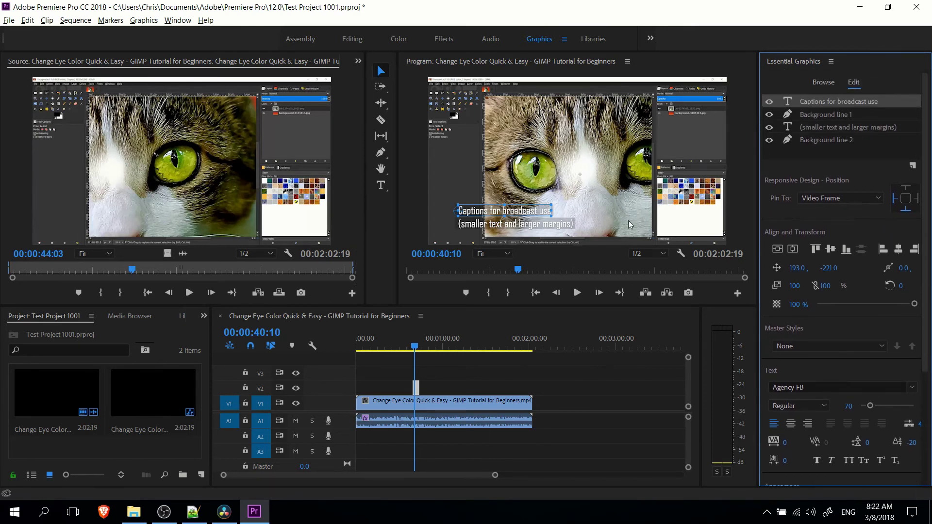
# In DaVinci Resolve, place a Text title on Video 2 and select it
pyautogui.click(223, 512)
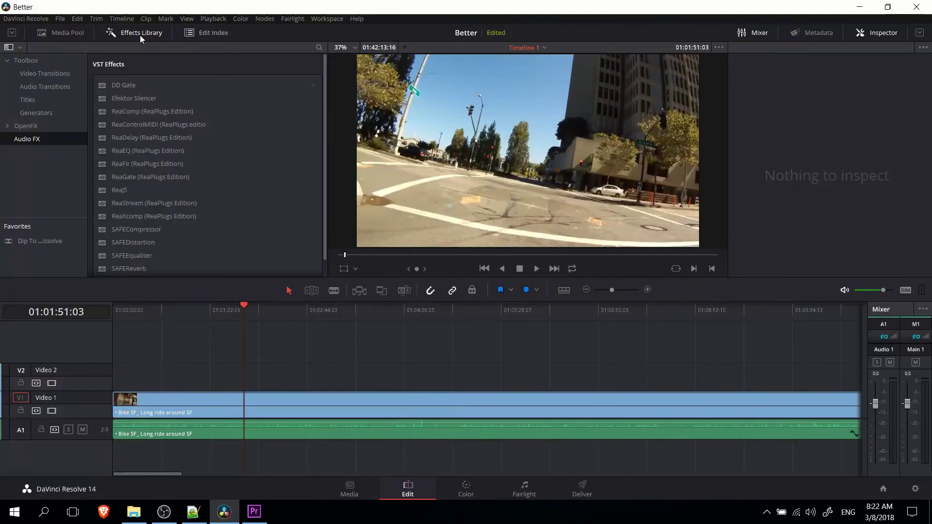
pyautogui.click(35, 102)
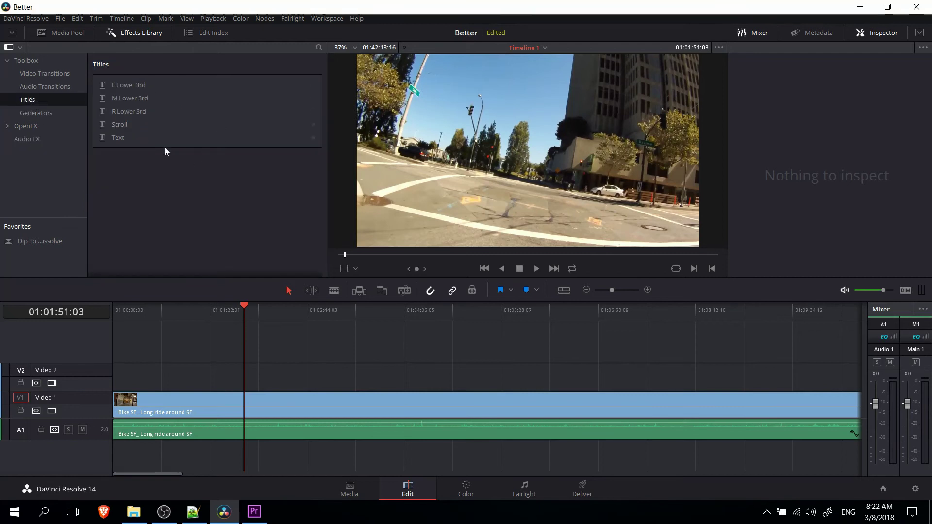
pyautogui.moveTo(155, 138); pyautogui.dragTo(242, 382)
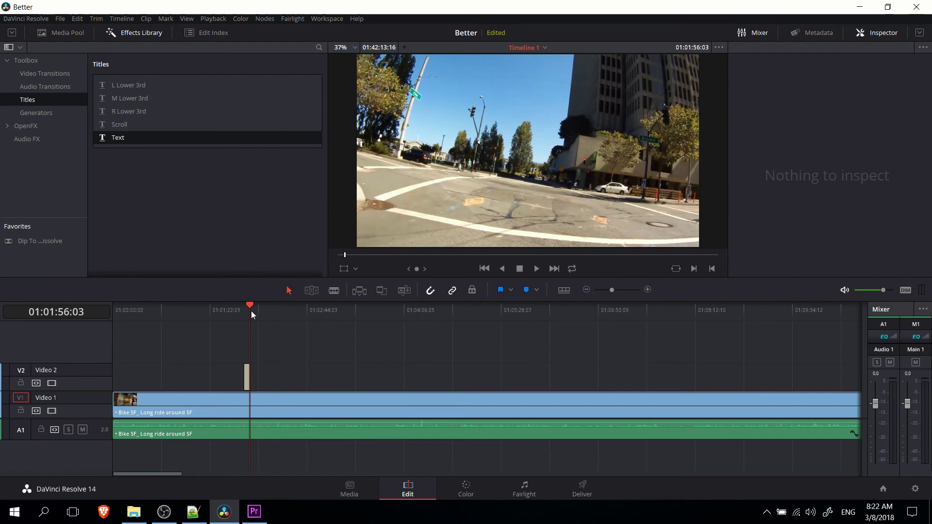
pyautogui.moveTo(248, 305); pyautogui.dragTo(248, 372)
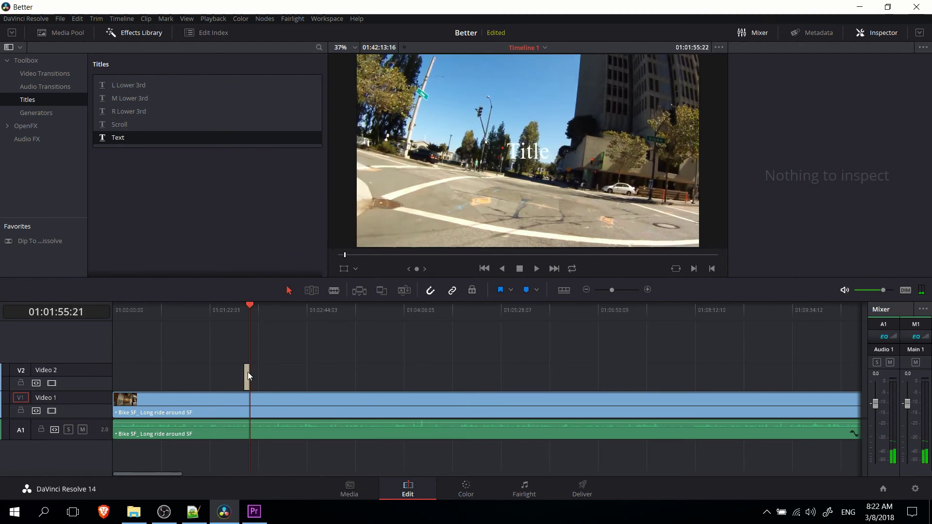
pyautogui.click(247, 376)
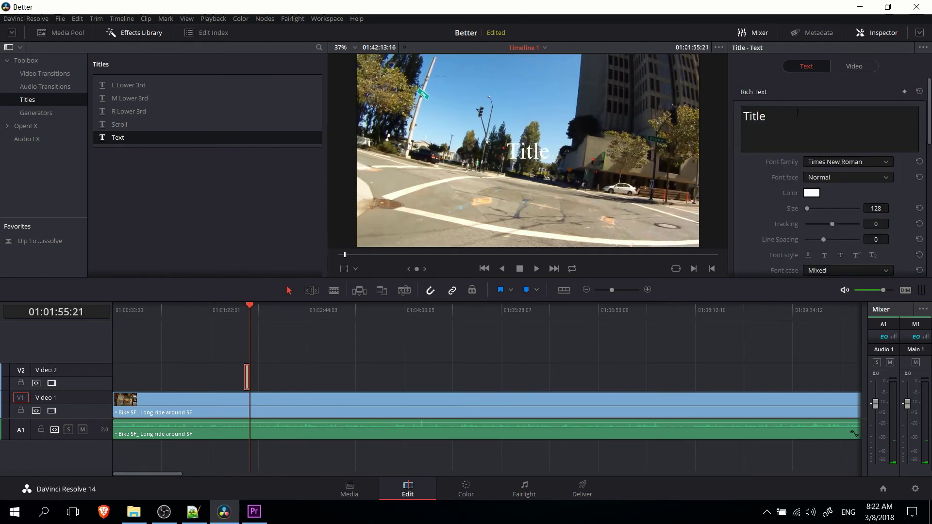
# Set the title's font family to PT Serif and add a narrow dark background bar
pyautogui.click(826, 165)
pyautogui.scroll(3, 850, 194)
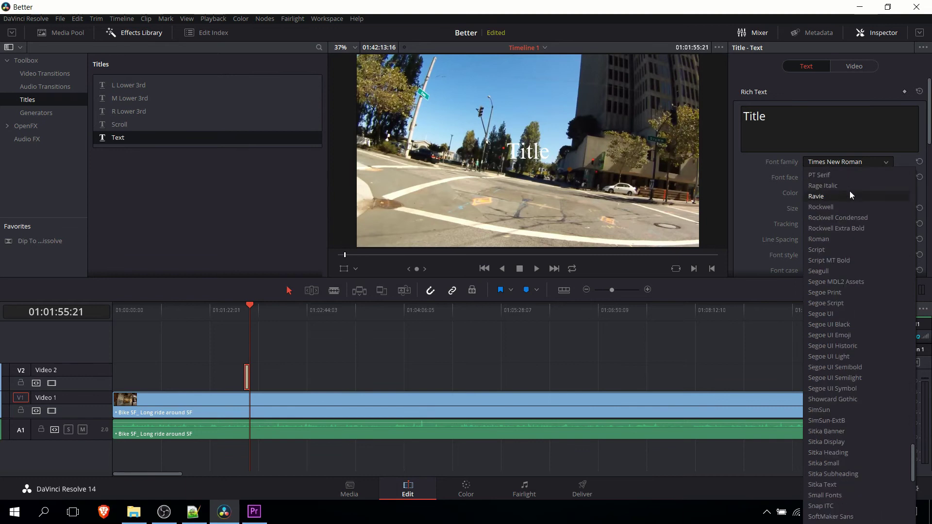
pyautogui.click(850, 206)
pyautogui.scroll(-6, 768, 192)
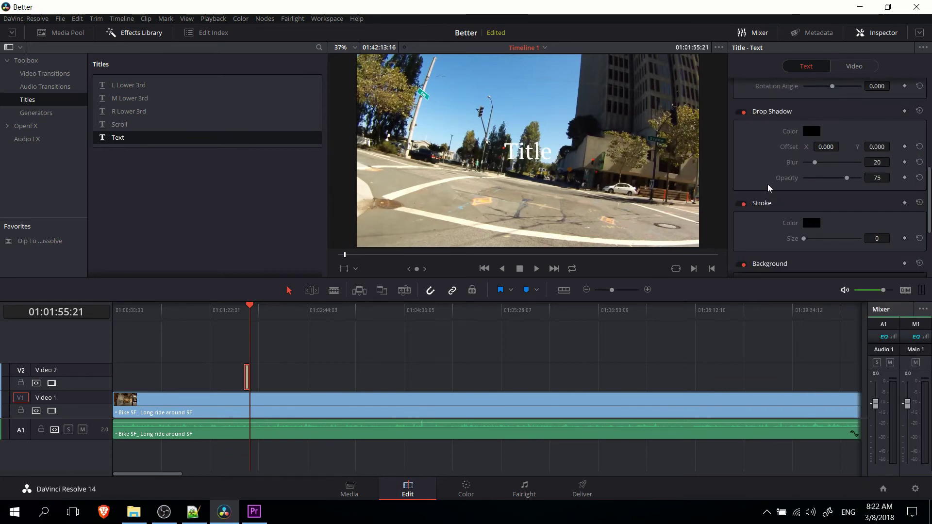
pyautogui.scroll(-3, 770, 145)
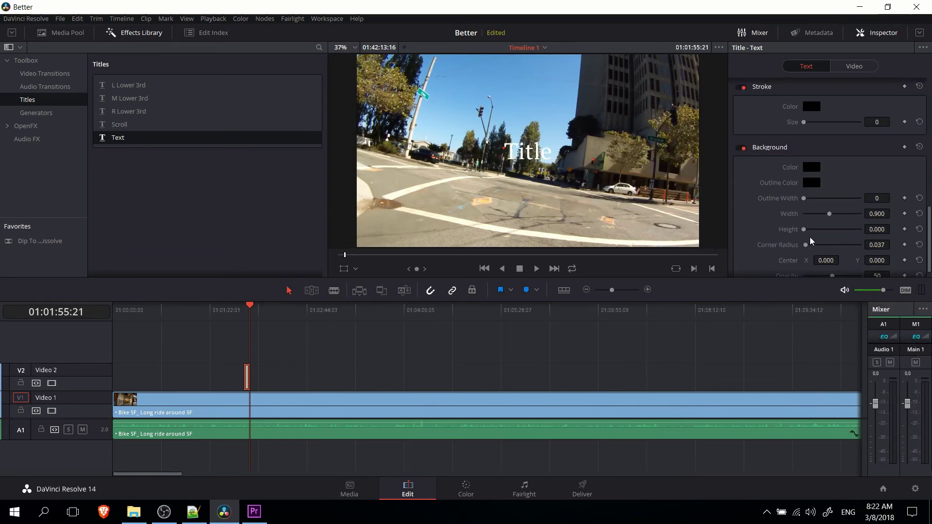
pyautogui.moveTo(804, 229); pyautogui.dragTo(824, 215)
pyautogui.scroll(2, 767, 223)
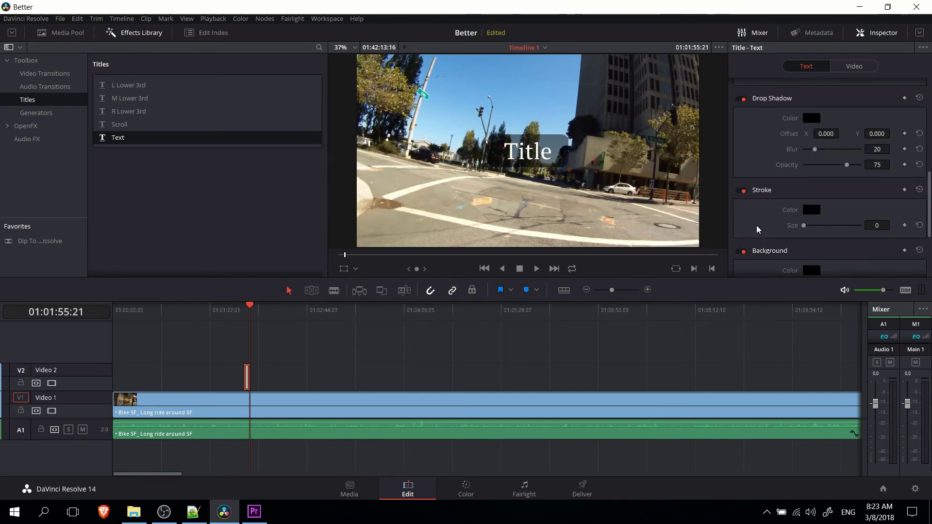
pyautogui.scroll(2, 757, 229)
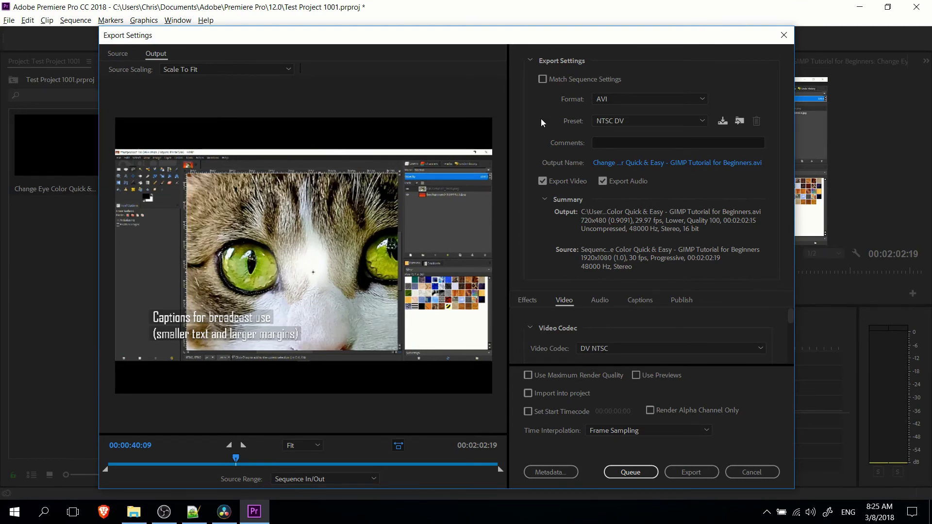
# Review Premiere's export format list, keeping AVI, then switch to DaVinci Resolve
pyautogui.scroll(-1, 594, 317)
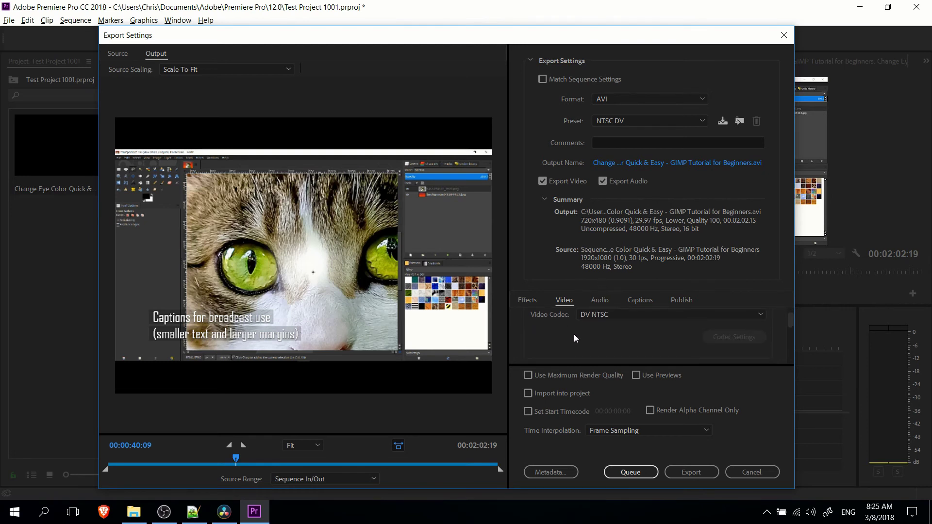
pyautogui.scroll(1, 571, 340)
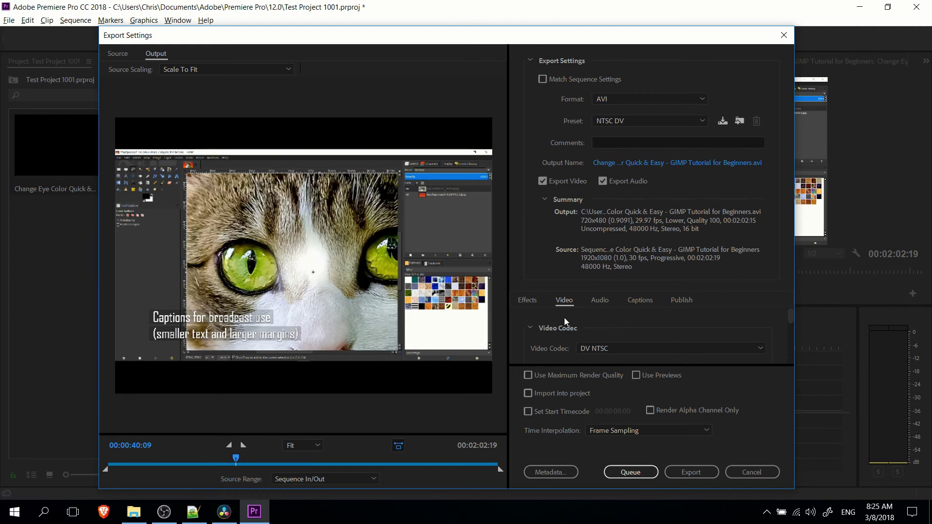
pyautogui.click(632, 99)
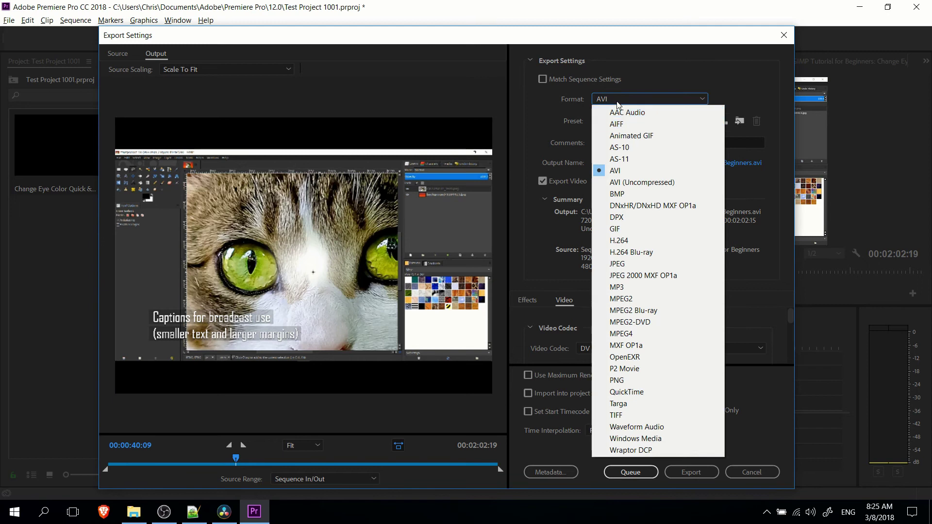
pyautogui.click(620, 100)
pyautogui.click(224, 512)
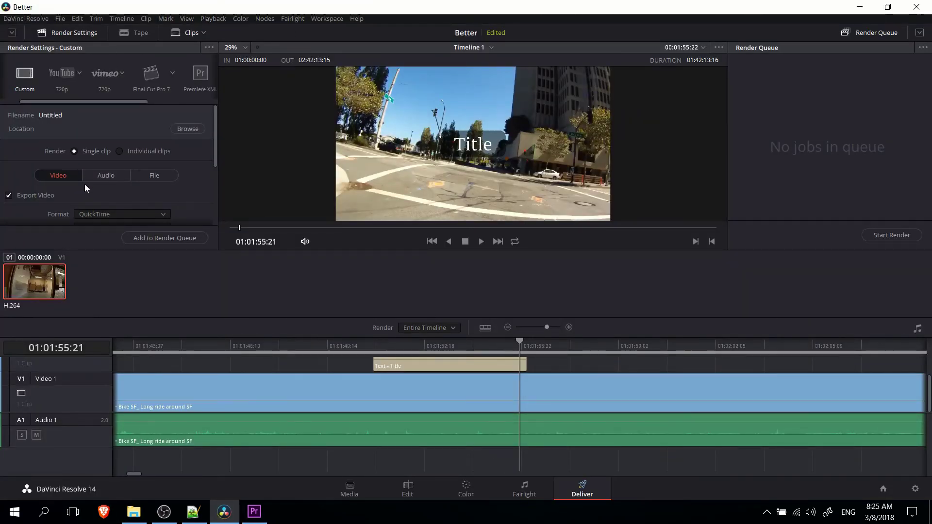
# Review Resolve's render format list, leaving QuickTime, then return to Premiere Pro
pyautogui.click(100, 215)
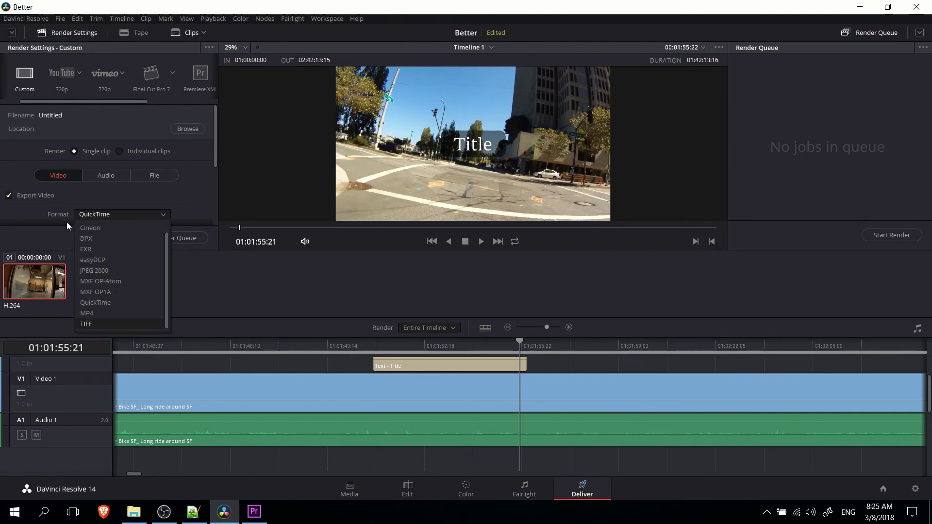
pyautogui.scroll(-1, 96, 313)
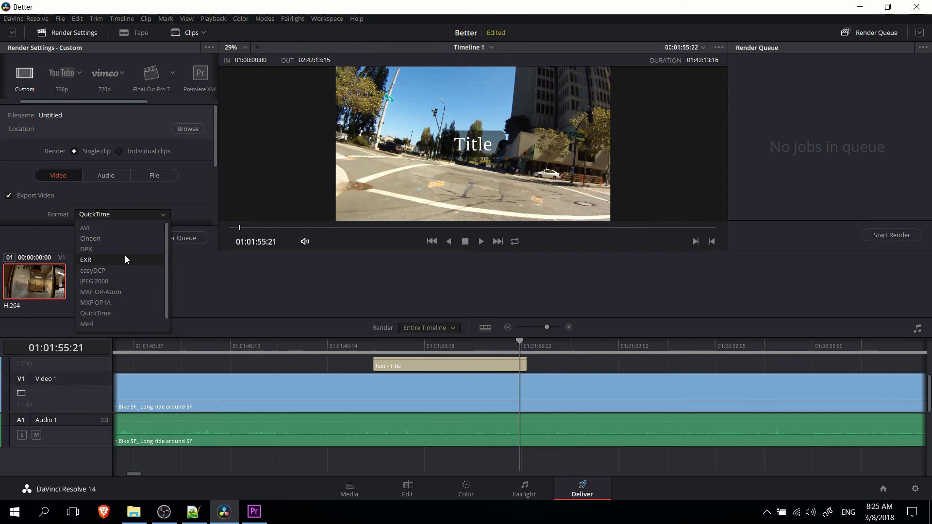
pyautogui.scroll(1, 127, 309)
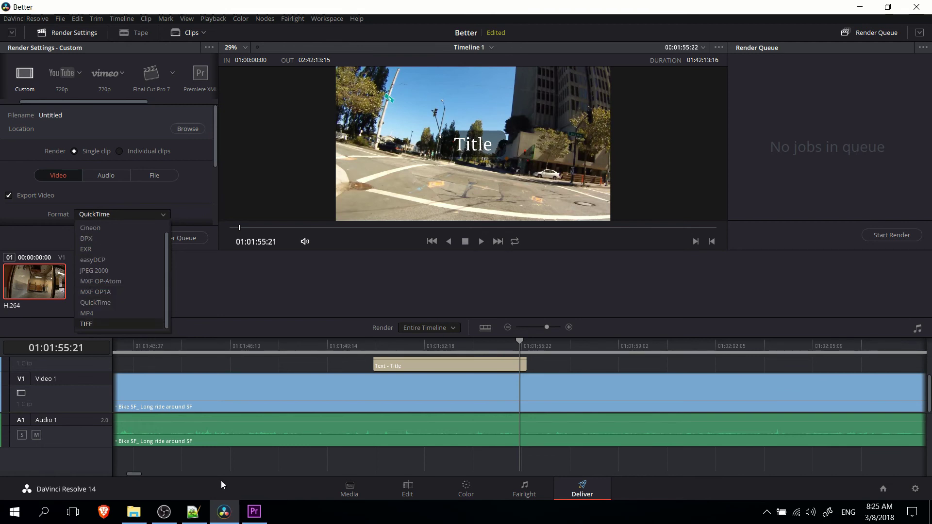
pyautogui.click(254, 512)
# Keep the export format as AVI and queue the sequence export to Media Encoder
pyautogui.click(630, 98)
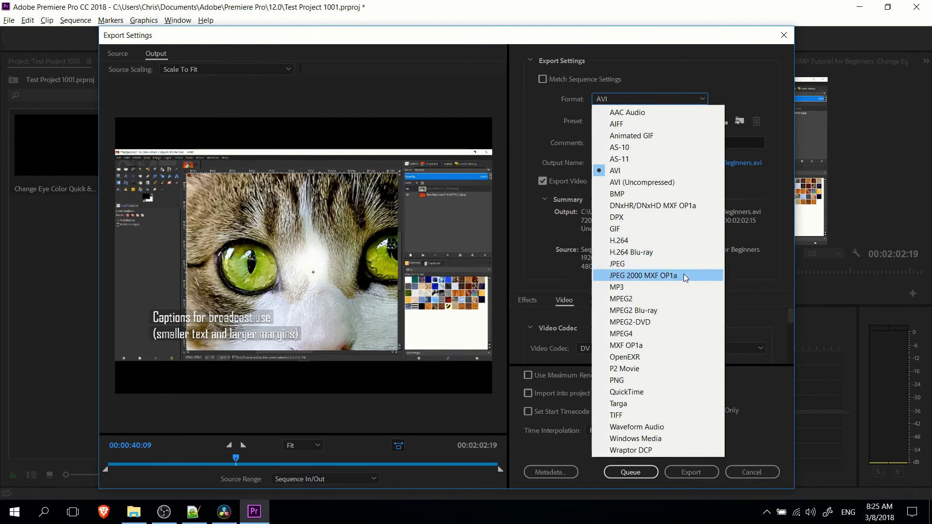
pyautogui.click(770, 329)
pyautogui.click(636, 474)
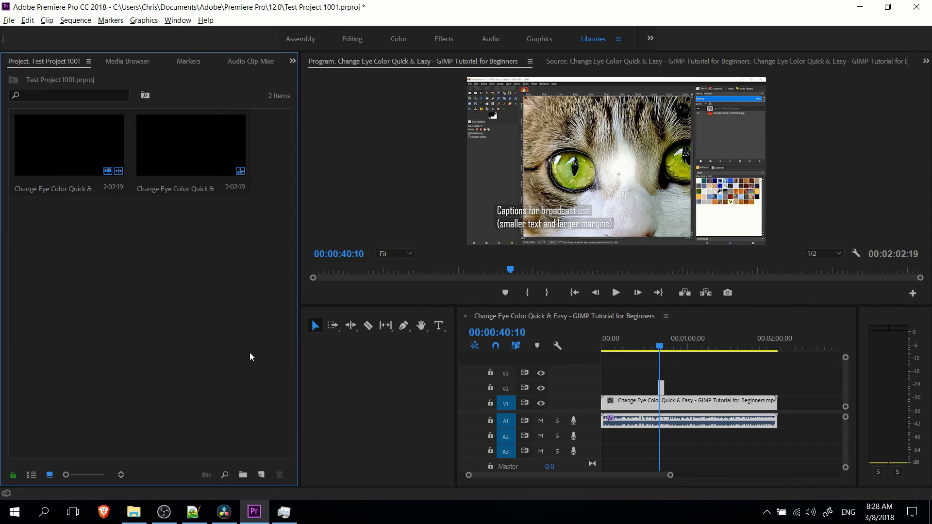
pyautogui.hotkey('alt', 'Tab')
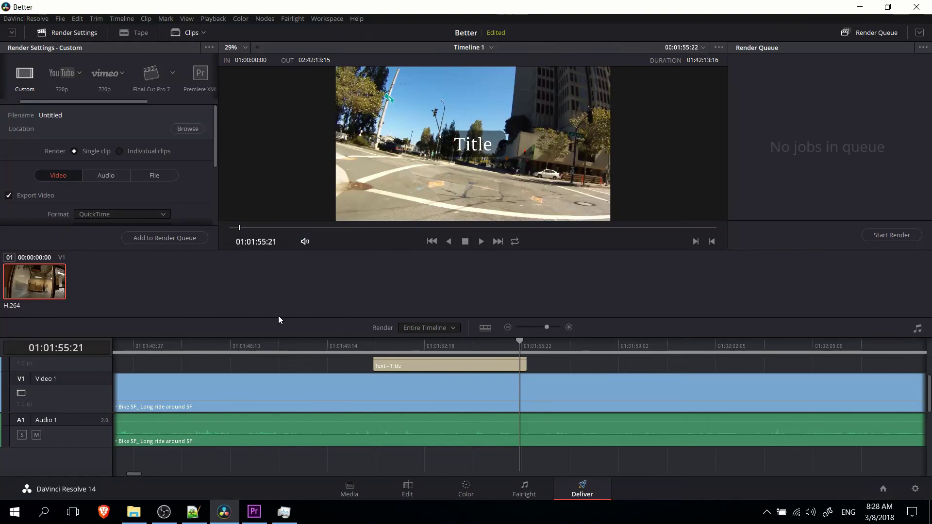